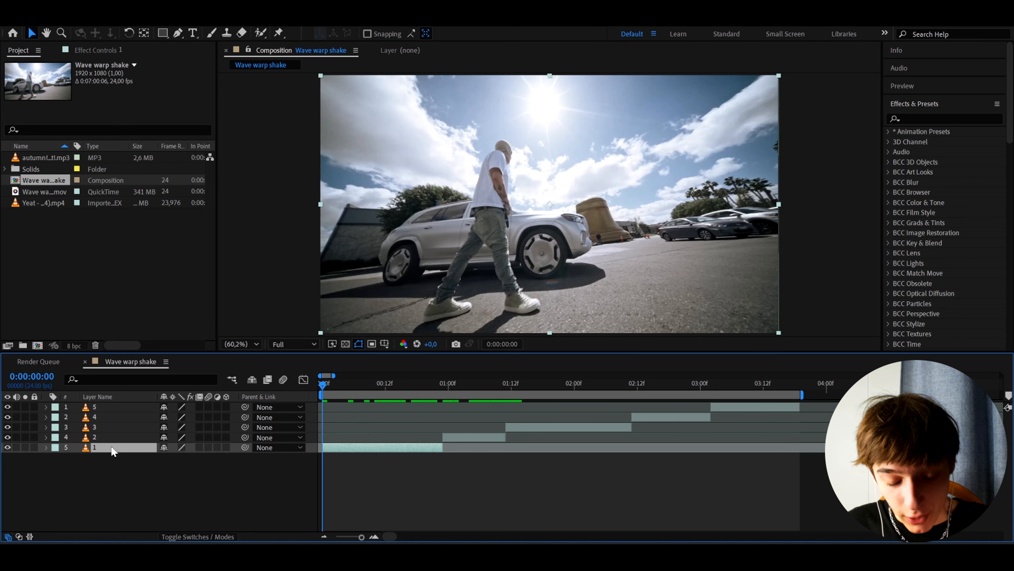
Add an adjustment layer directly above clip 1 and apply the Wave Warp effect to it.
key("ctrl+alt+y")
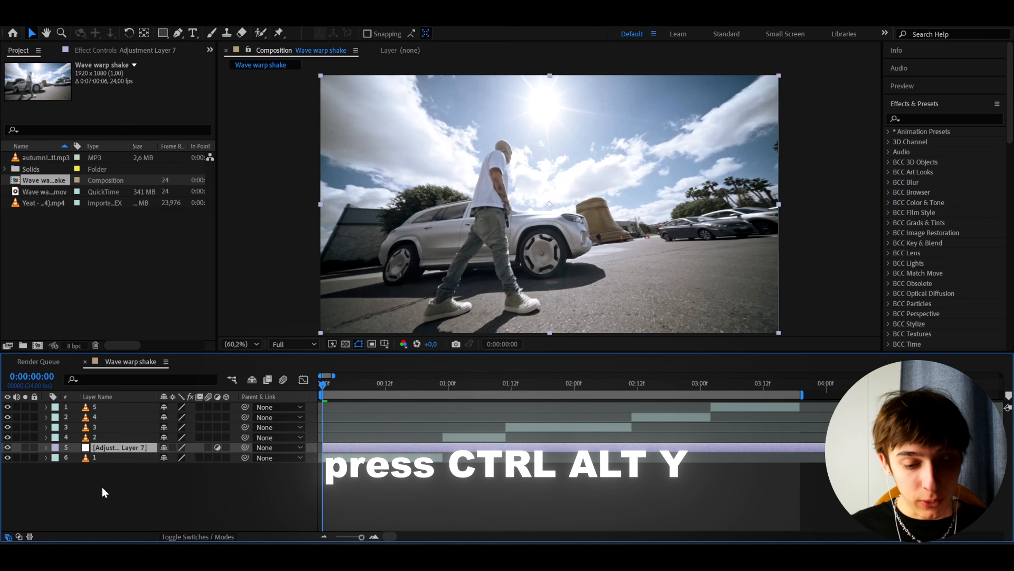
key("=")
key("ctrl+space")
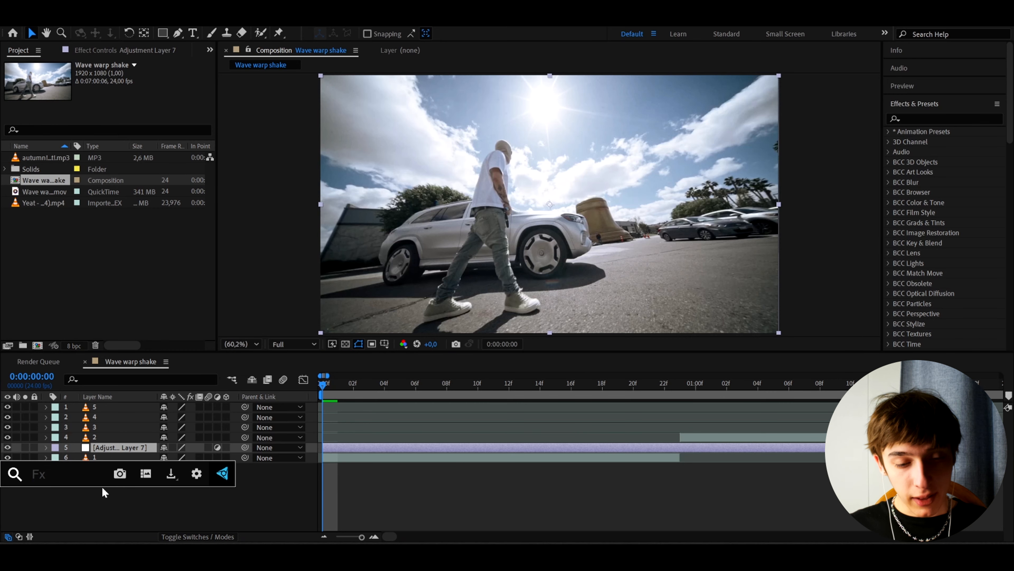
type("wave war")
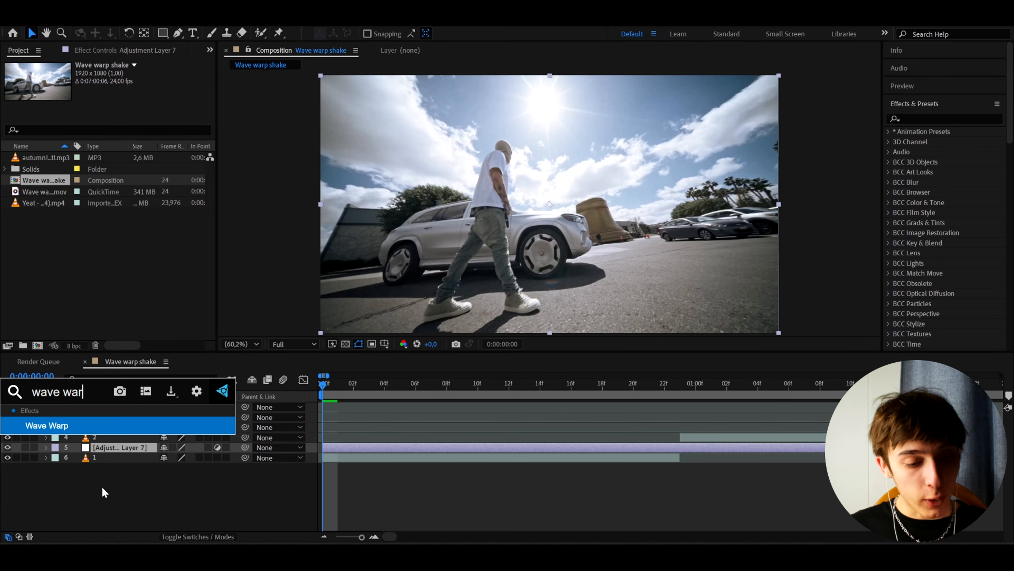
key("Return")
Configure Wave Warp with Smooth Noise wave type, wave height 140, wave width 250 and direction 0°.
left_click(133, 85)
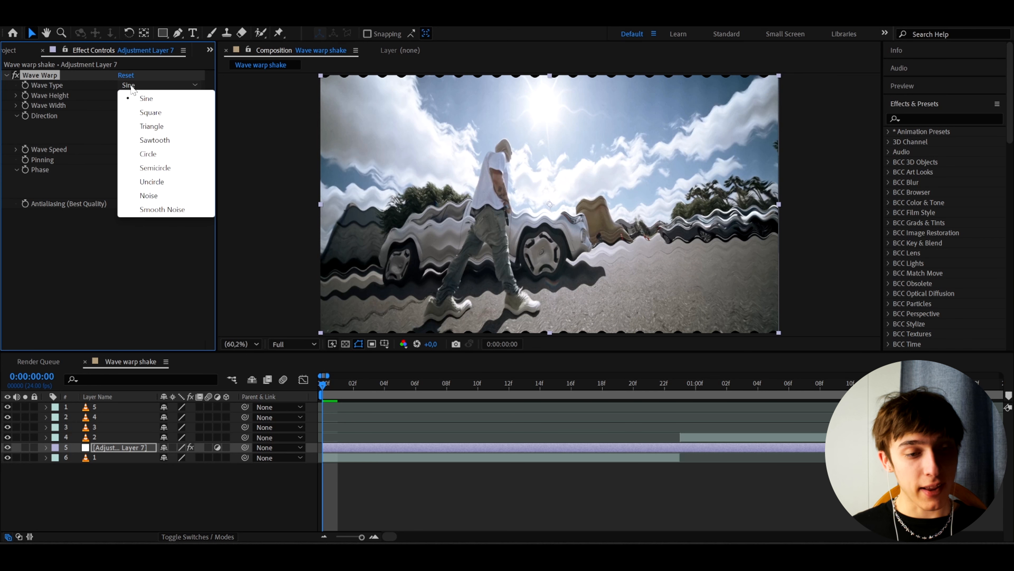
left_click(149, 210)
left_click(122, 95)
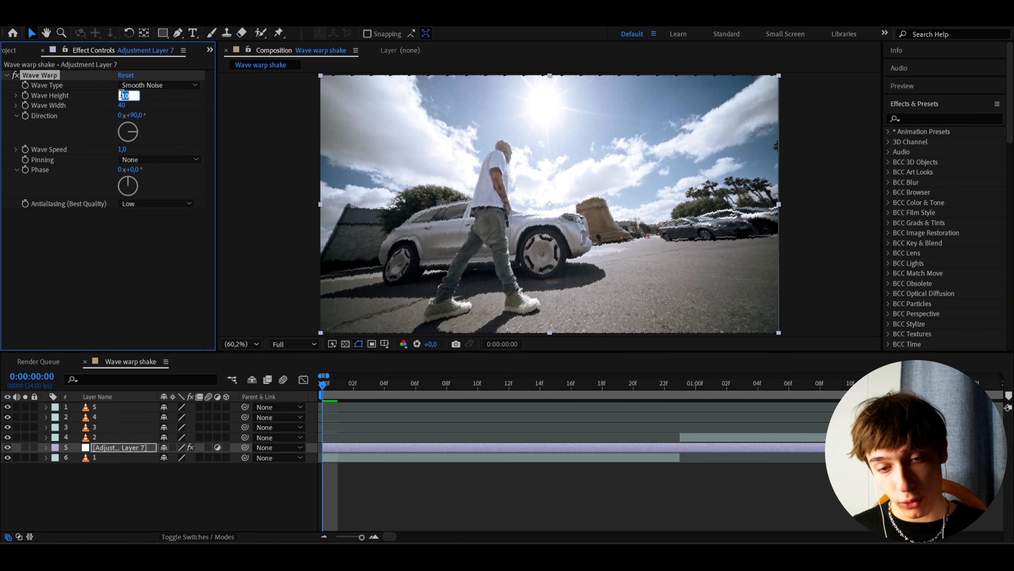
type("140")
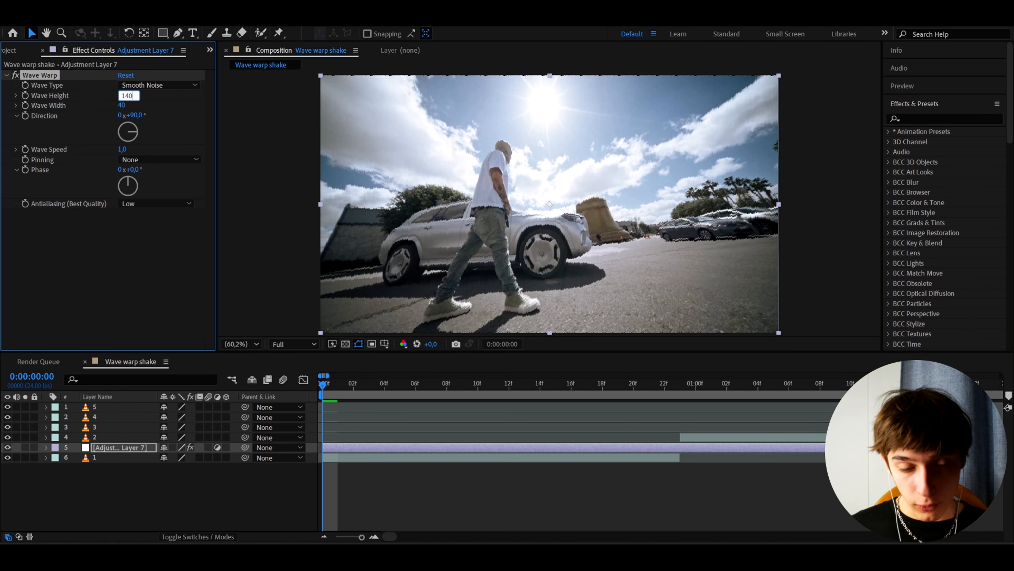
key("Return")
left_click(124, 104)
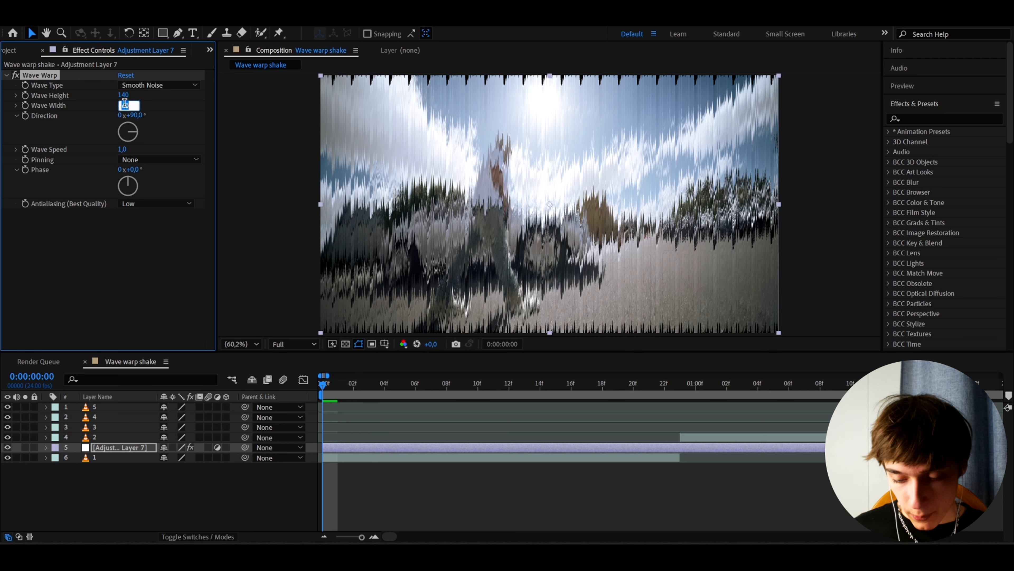
type("250")
key("Return")
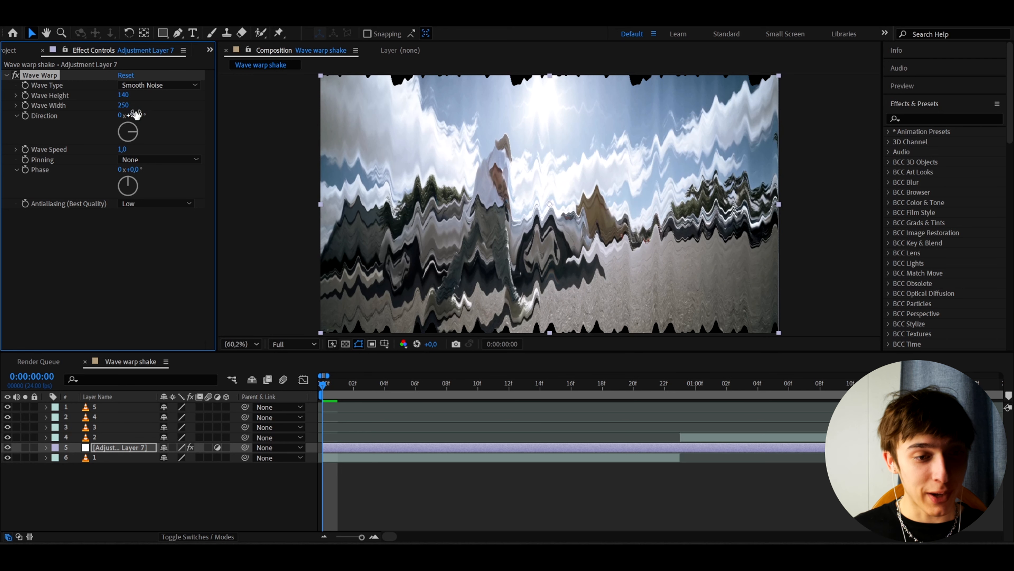
left_click(136, 115)
type("0")
key("Return")
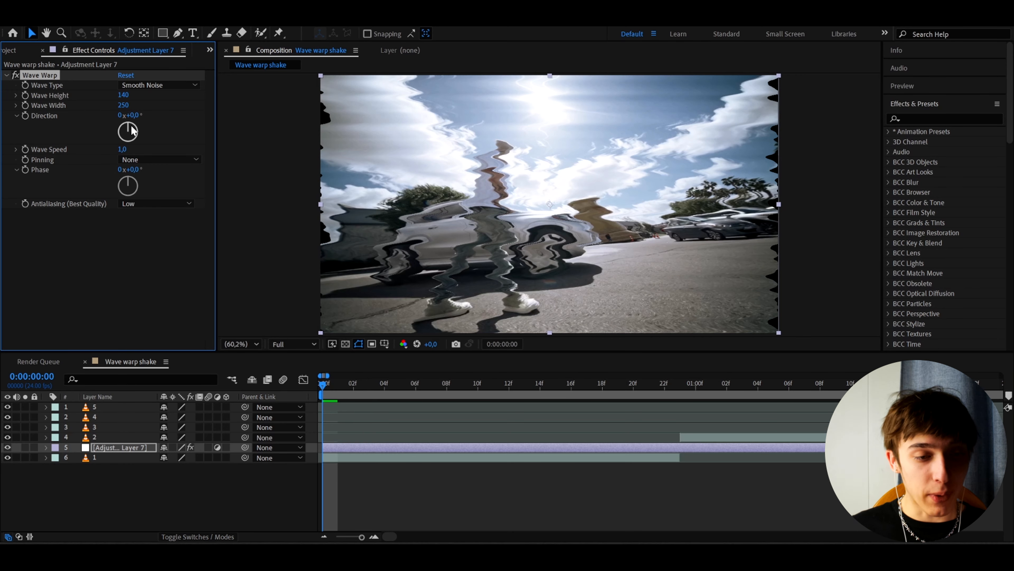
Add the Motion Tile effect to the adjustment layer and place it above Wave Warp in the effect order.
key("ctrl+space")
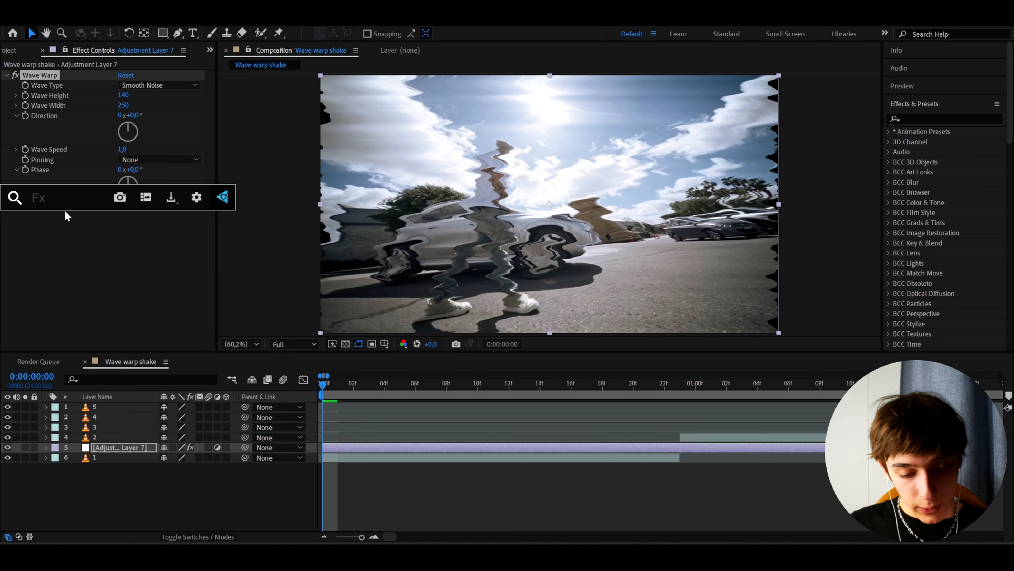
type("motion")
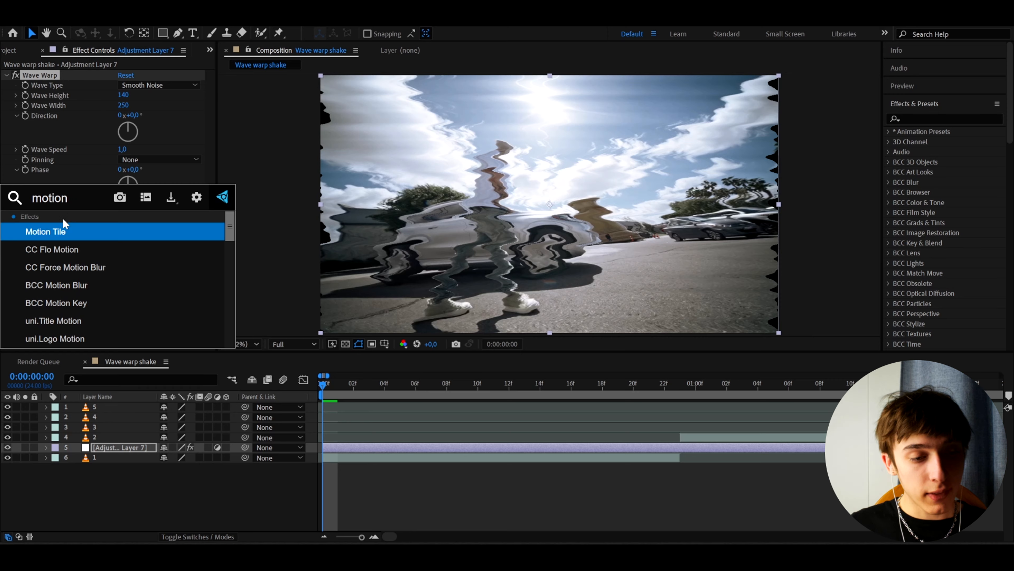
left_click(46, 225)
left_click_drag(42, 214, 53, 76)
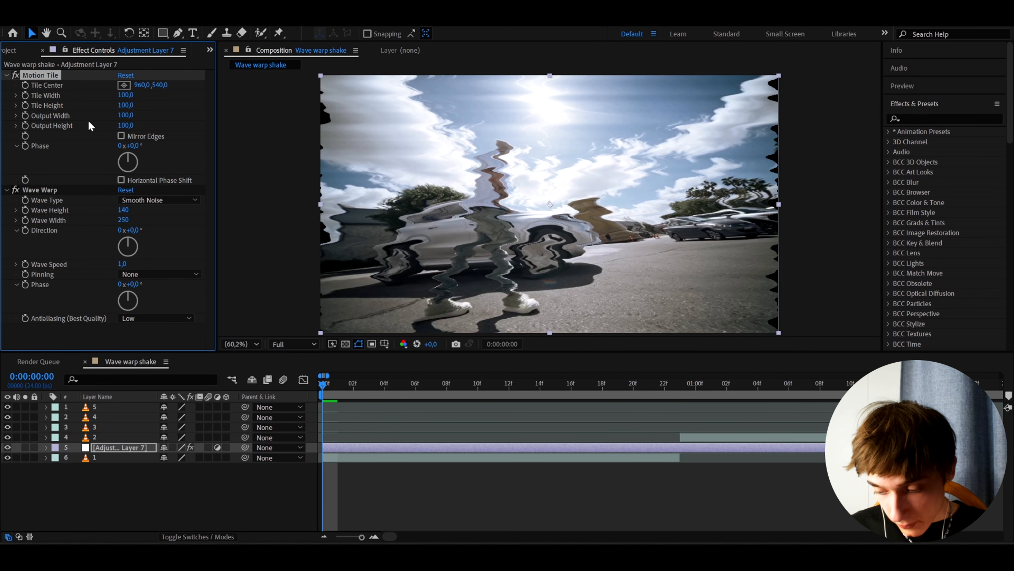
Enable Mirror Edges in Motion Tile and set its output width to 300.
left_click(120, 135)
left_click(125, 116)
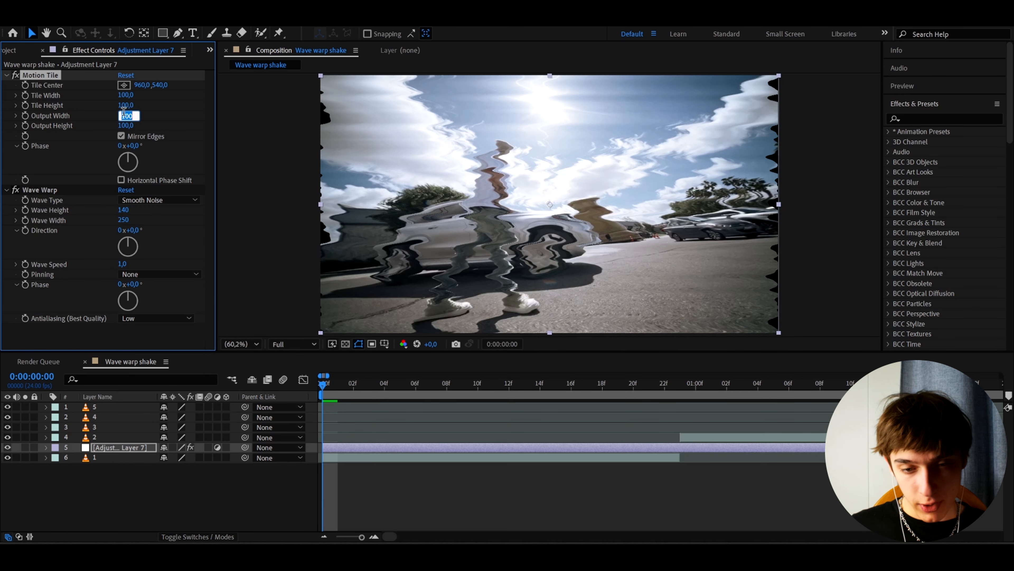
type("300")
key("Return")
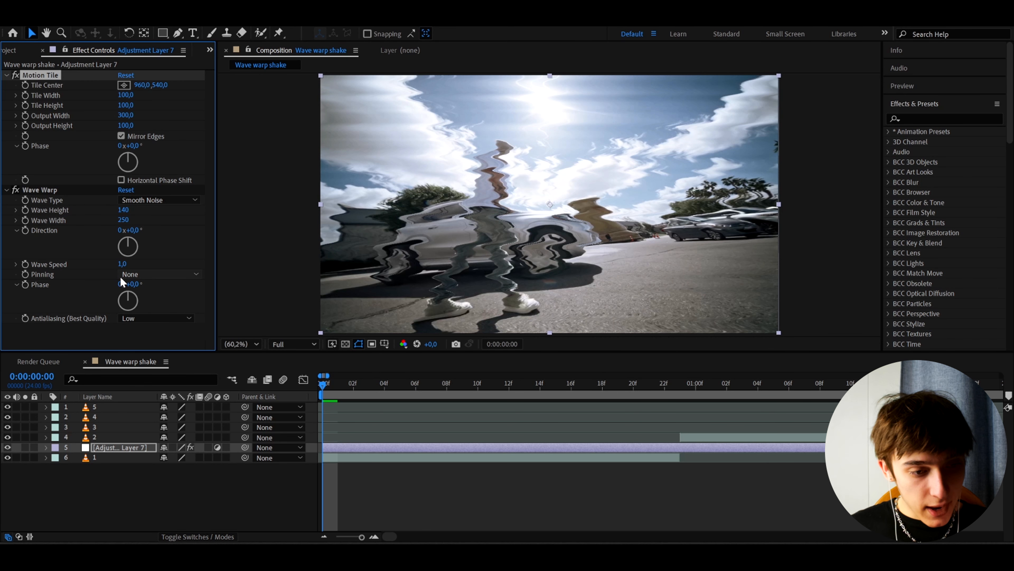
Set Wave Warp's wave speed to 0,5.
left_click(122, 264)
type("0,5")
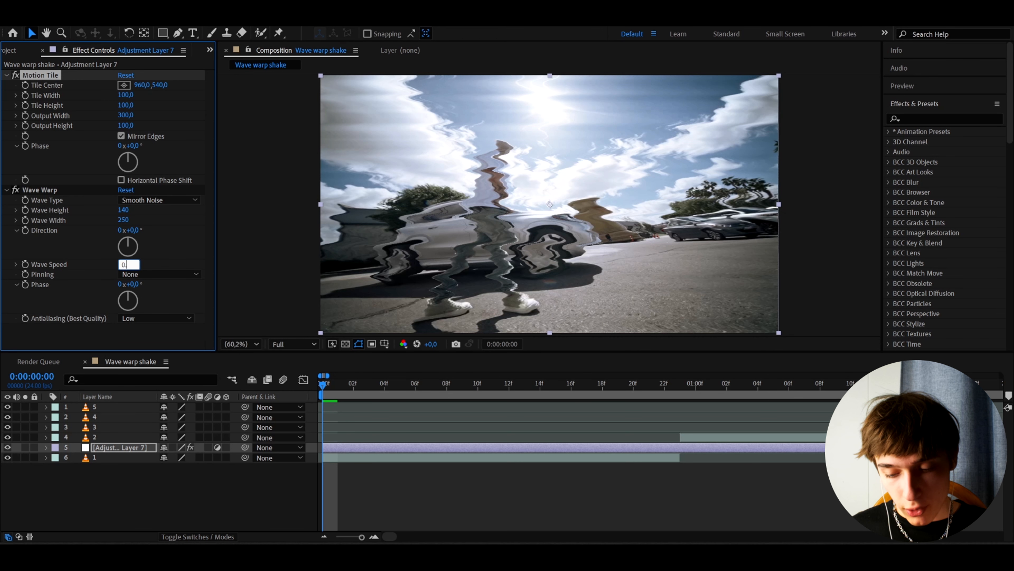
key("Return")
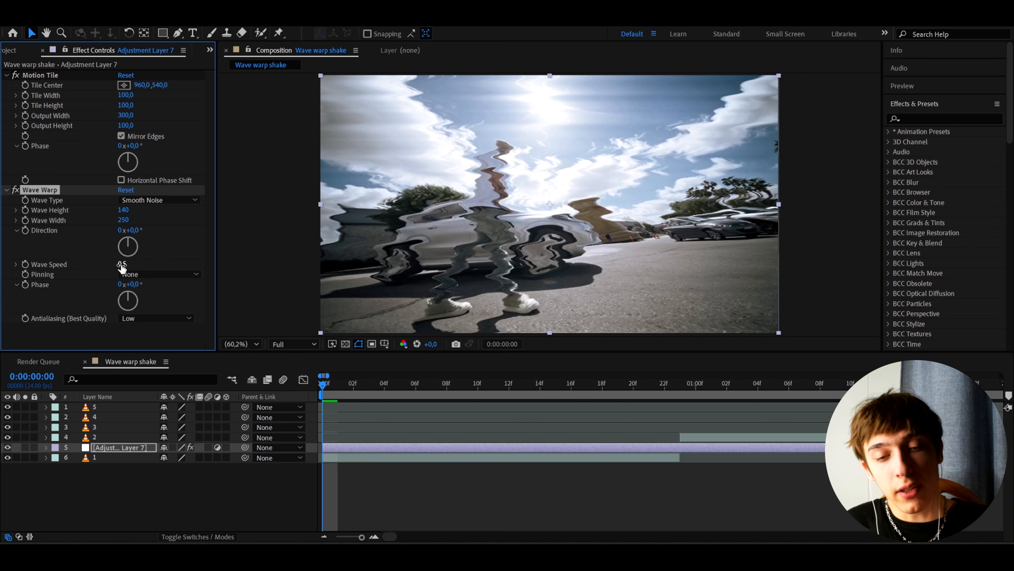
Start keyframing Wave Height and Wave Width at the first frame and reveal their keyframes on the adjustment layer.
left_click(25, 209)
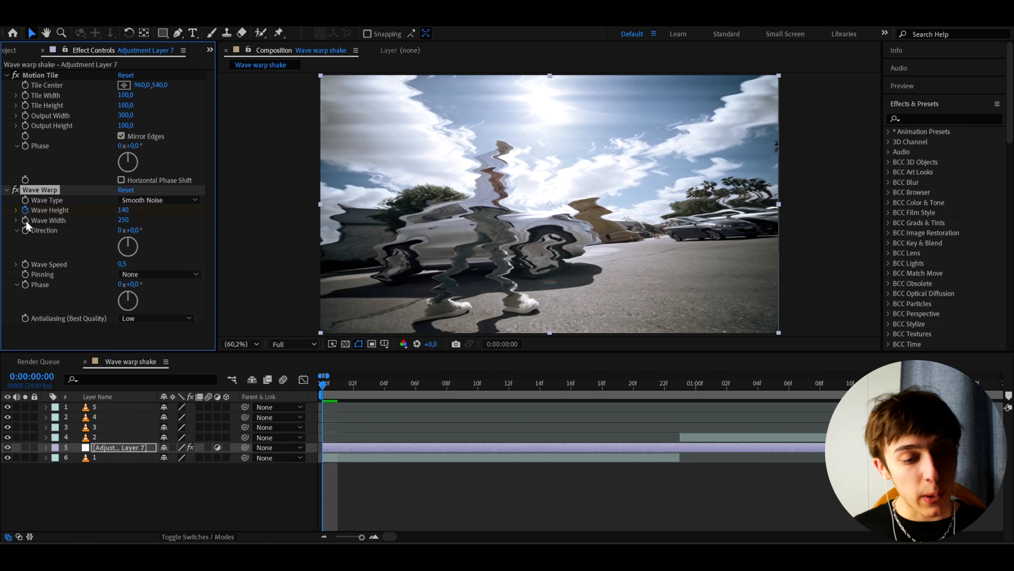
left_click(25, 220)
left_click(332, 450)
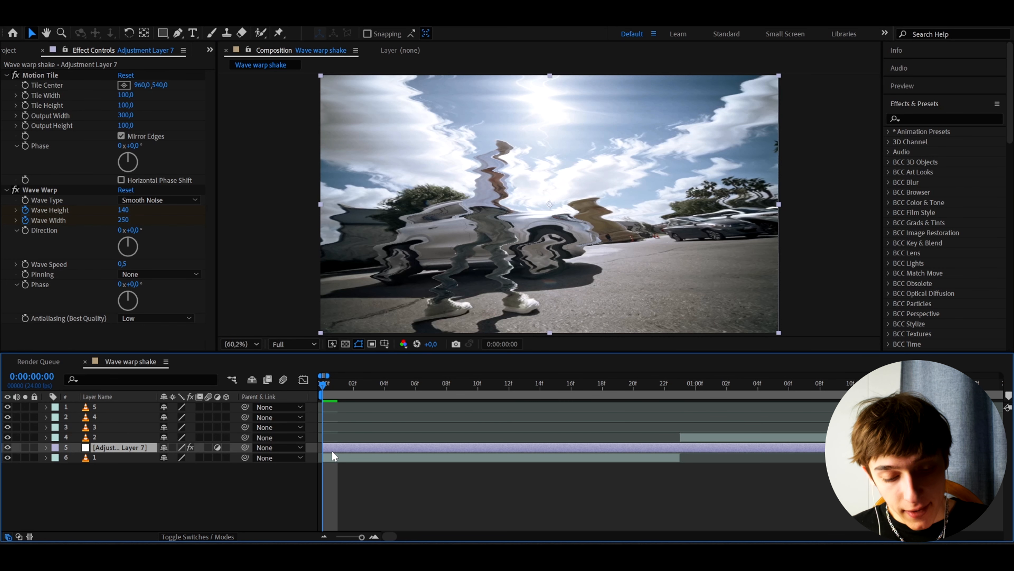
key("u")
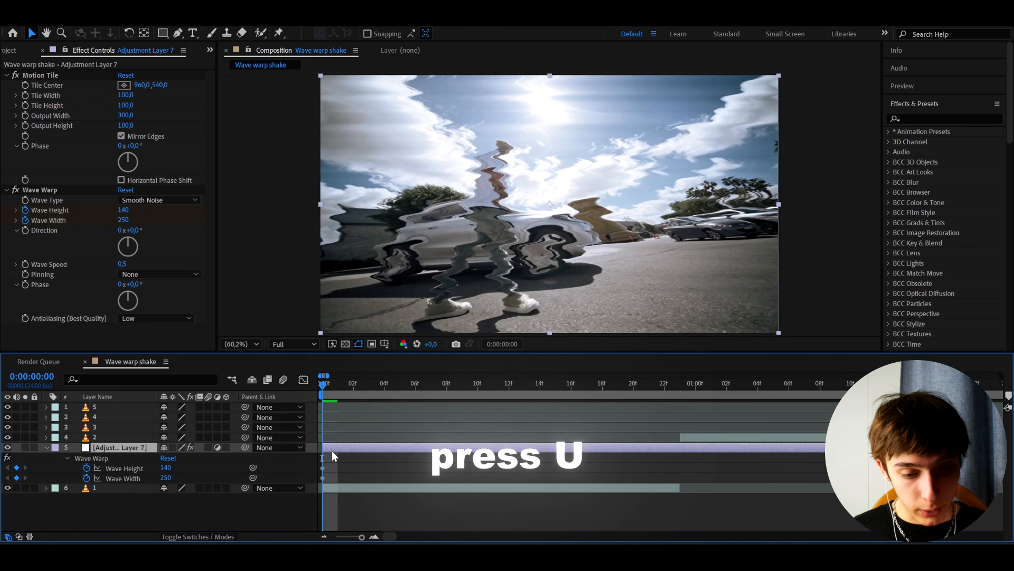
At frame 20, keyframe Wave Height at 0 and Wave Width at 40.
left_click_drag(329, 383, 632, 402)
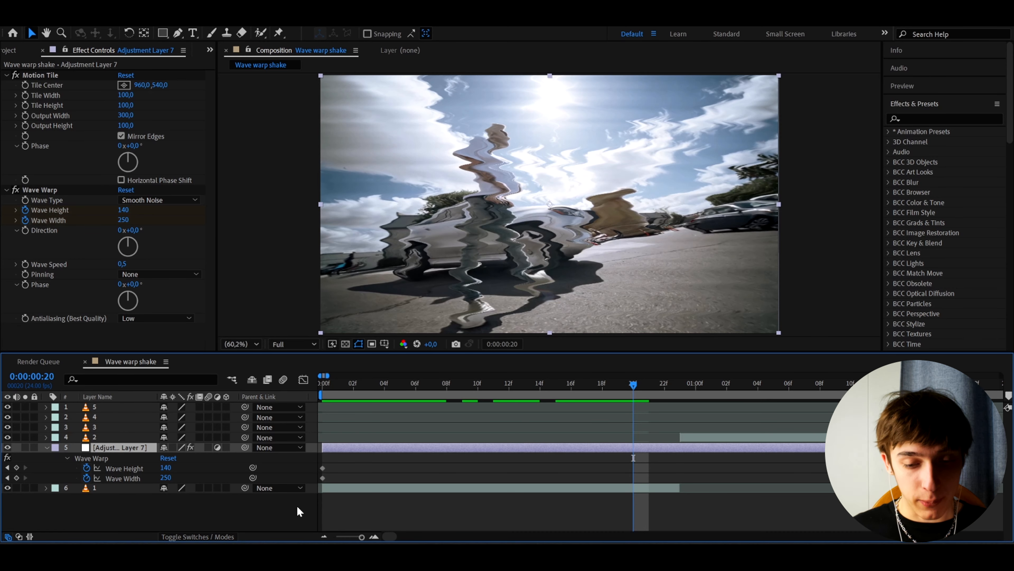
left_click(166, 467)
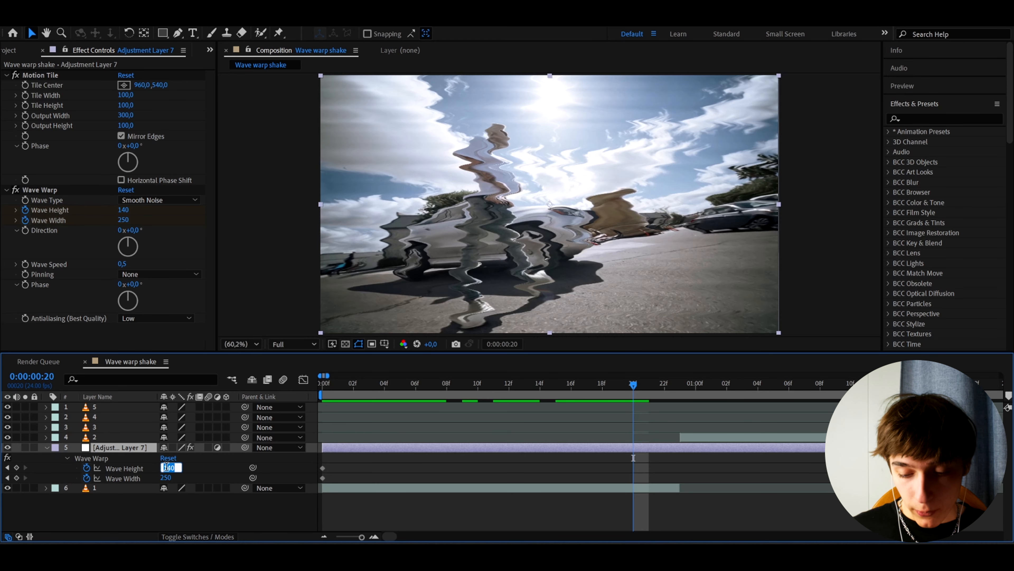
type("0")
key("Return")
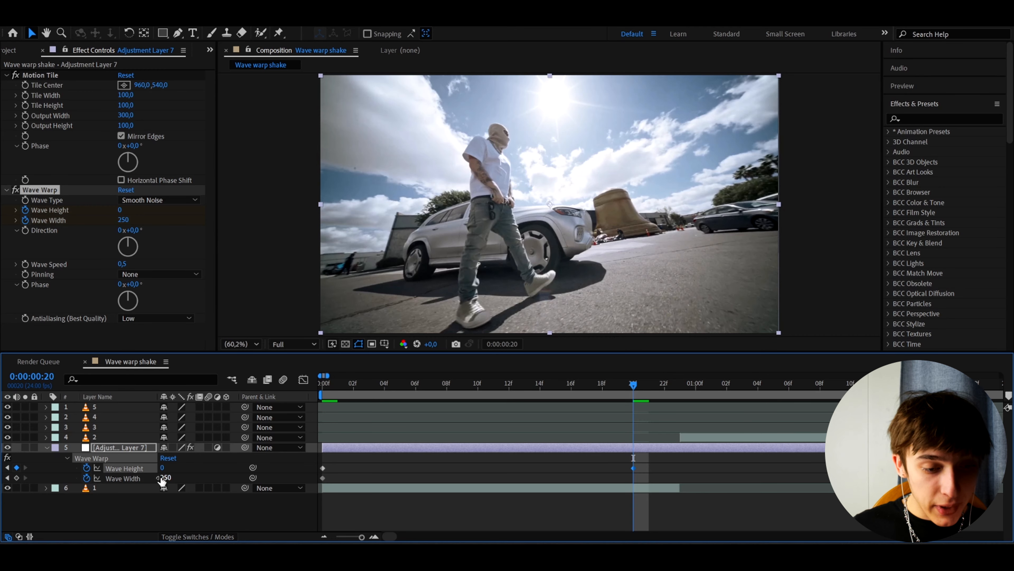
left_click(165, 478)
type("40")
key("Return")
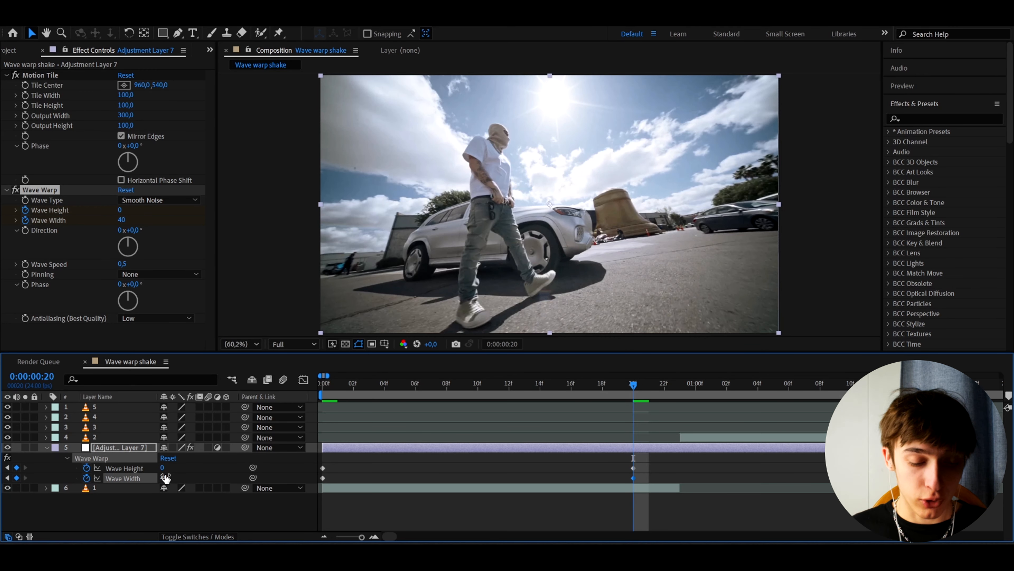
At frame 5, add a Wave Width keyframe with the value 100.
left_click_drag(634, 384, 405, 381)
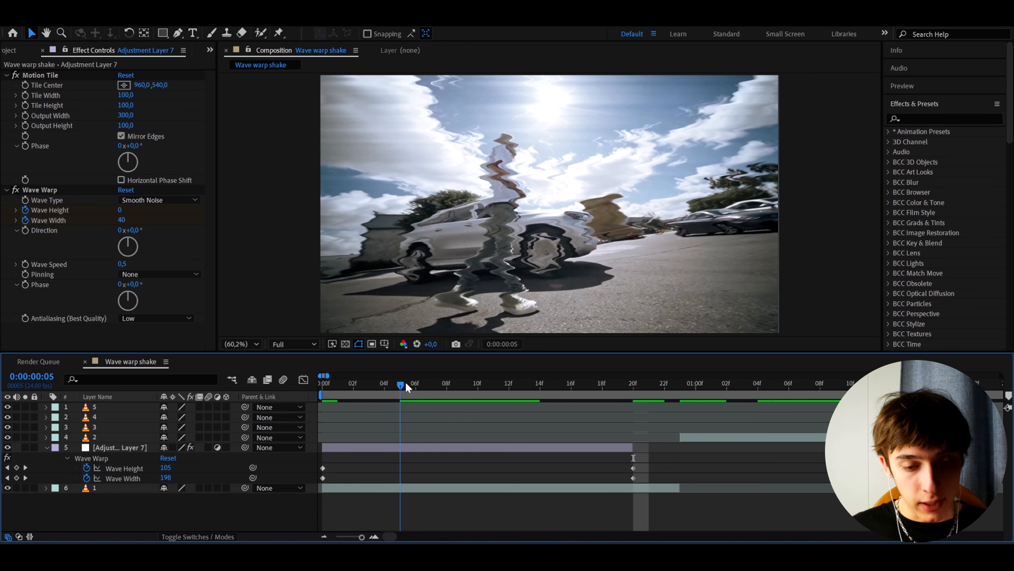
left_click(386, 456)
left_click(164, 477)
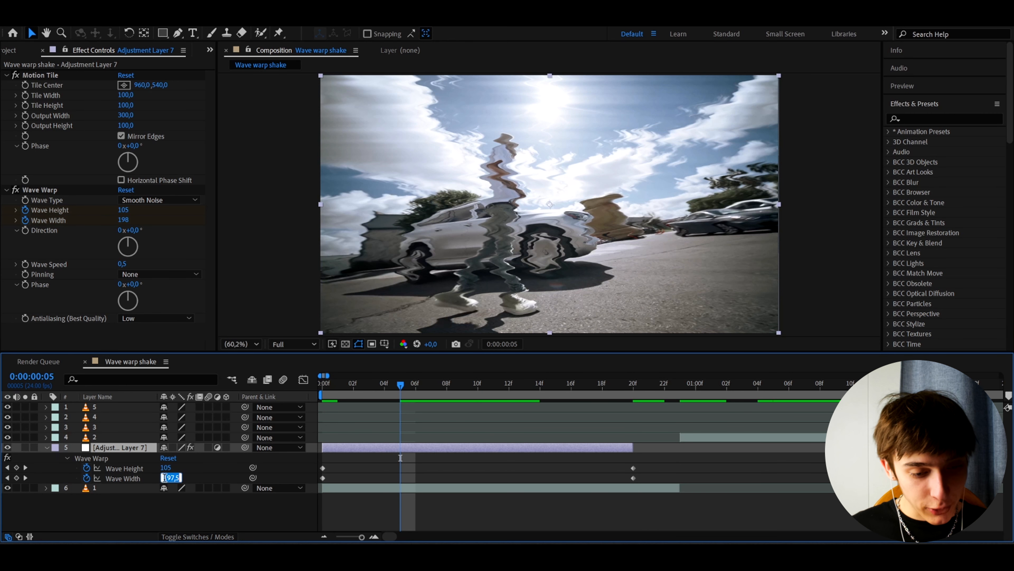
type("100")
key("Return")
Return to the first frame and apply Easy Ease to both Wave Height keyframes.
left_click_drag(401, 384, 322, 384)
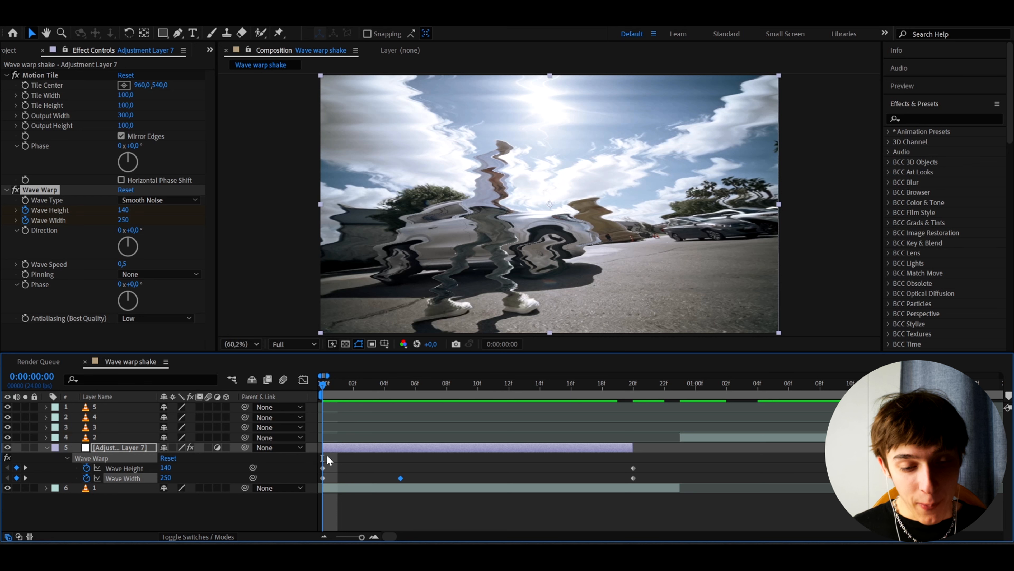
left_click(346, 456)
left_click(347, 444)
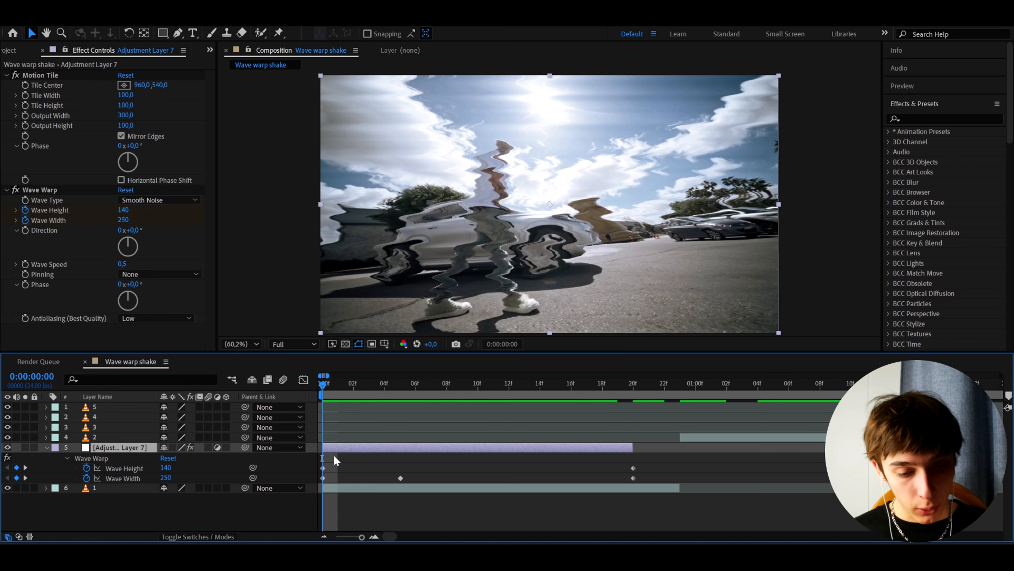
left_click_drag(651, 462, 308, 469)
key("F9")
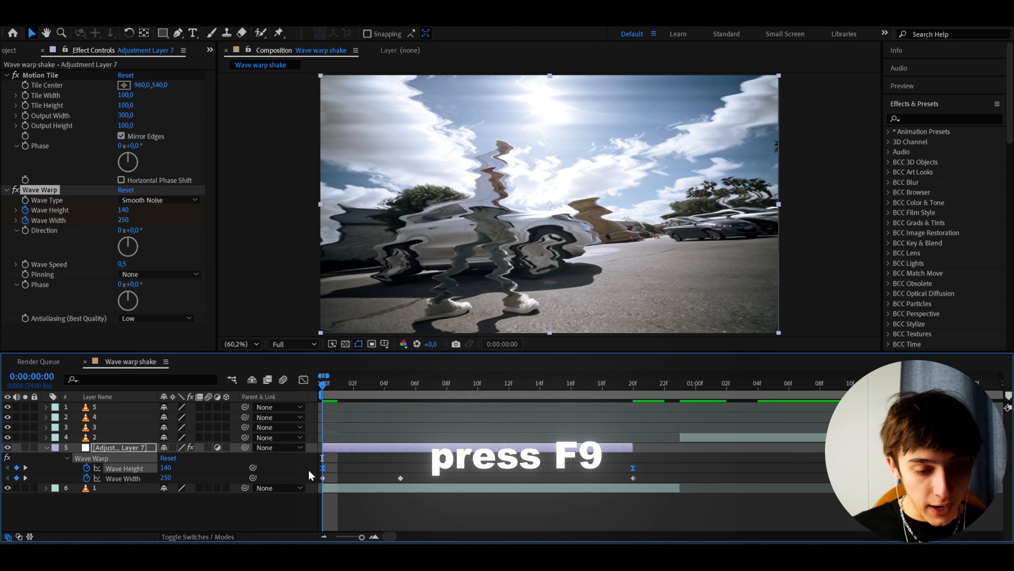
Reshape the Wave Height graph into a steep initial drop with a long ease-out ending at frame 20, and preview it.
left_click(303, 379)
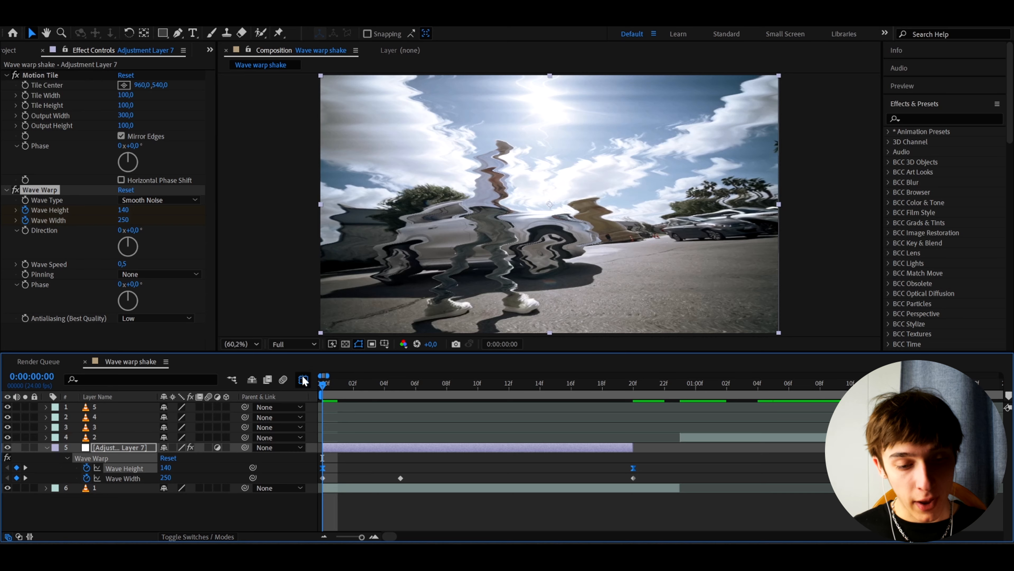
left_click(324, 410)
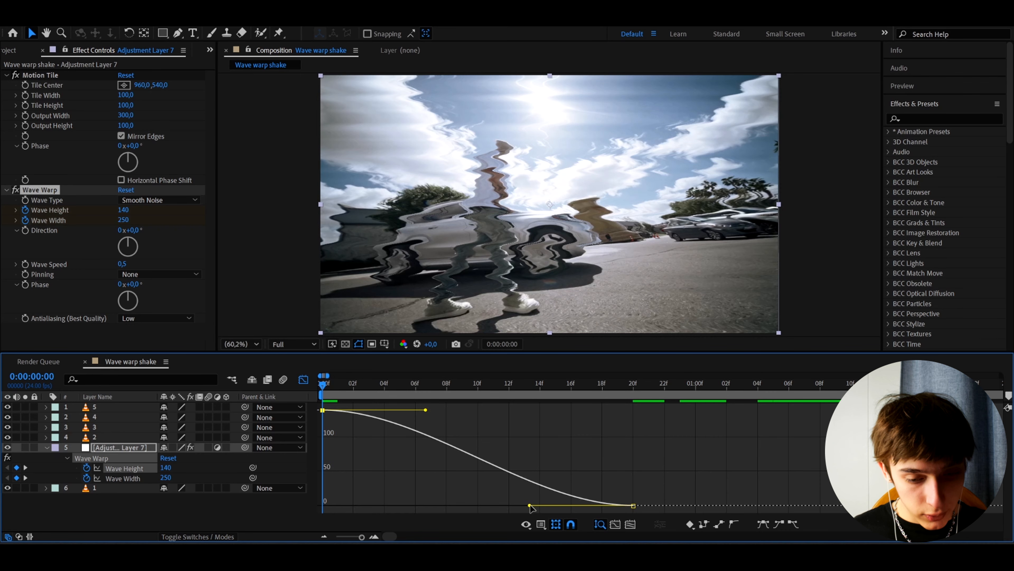
left_click_drag(530, 506, 324, 506)
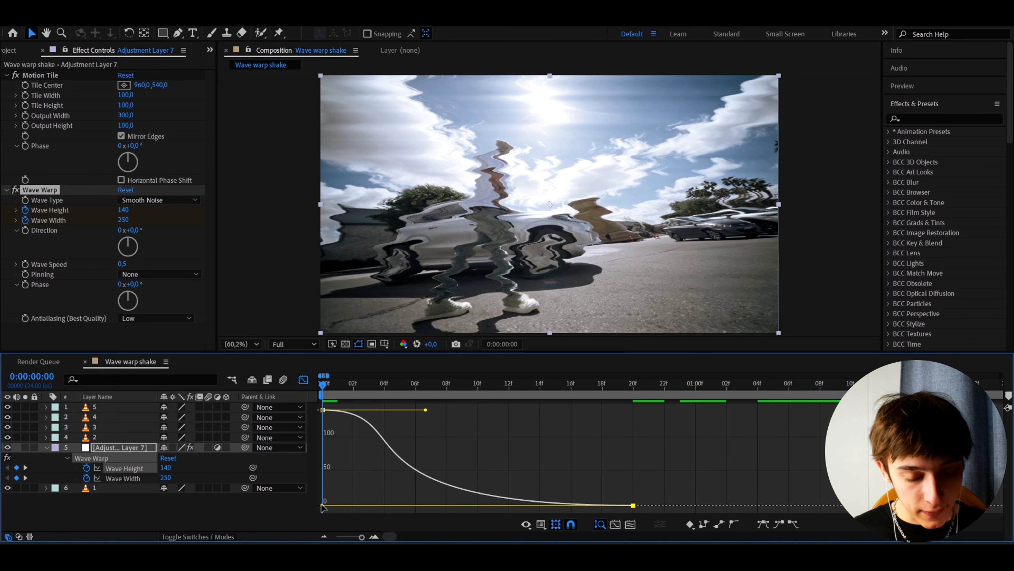
left_click_drag(426, 410, 326, 411)
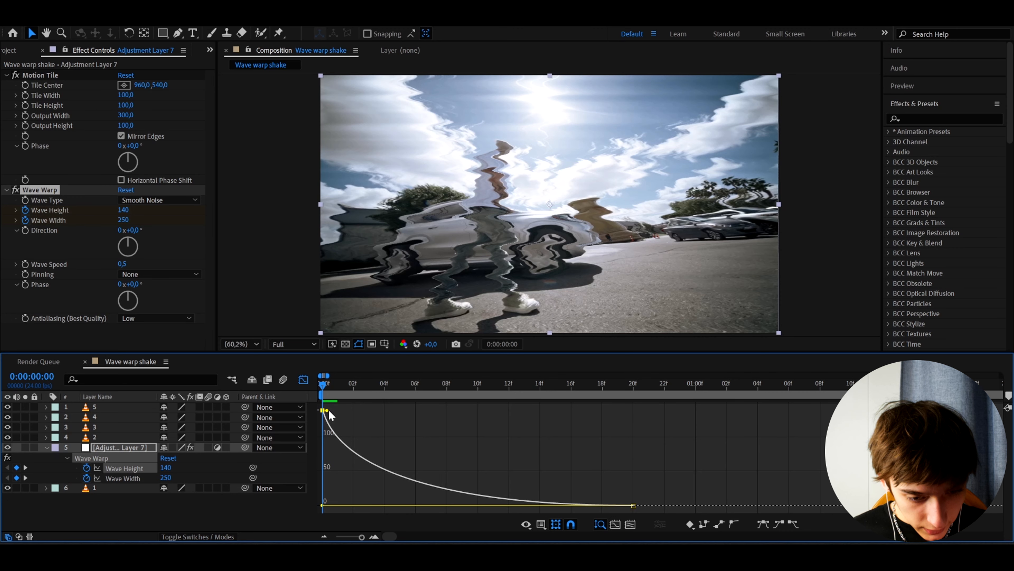
key("space")
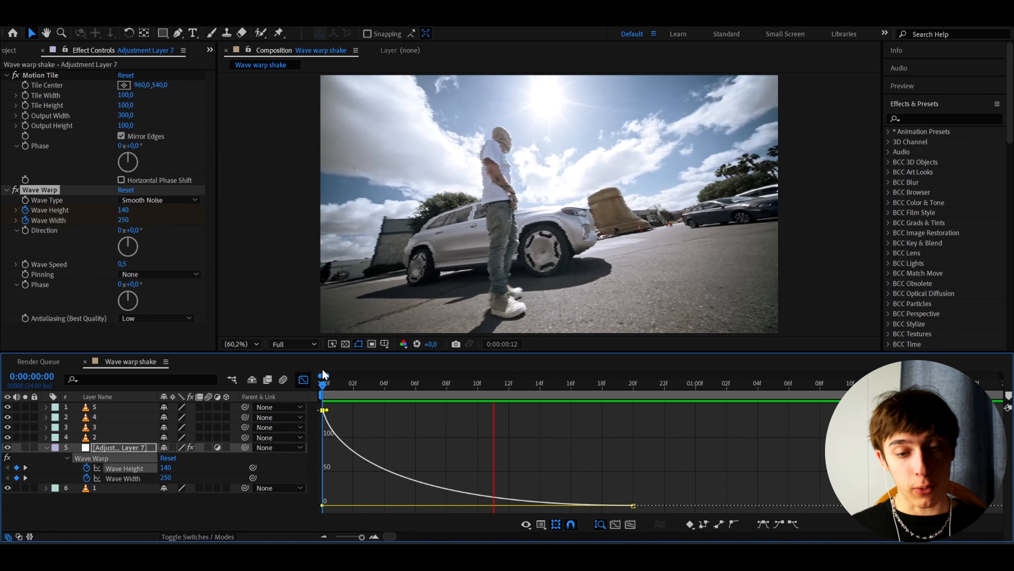
key("space")
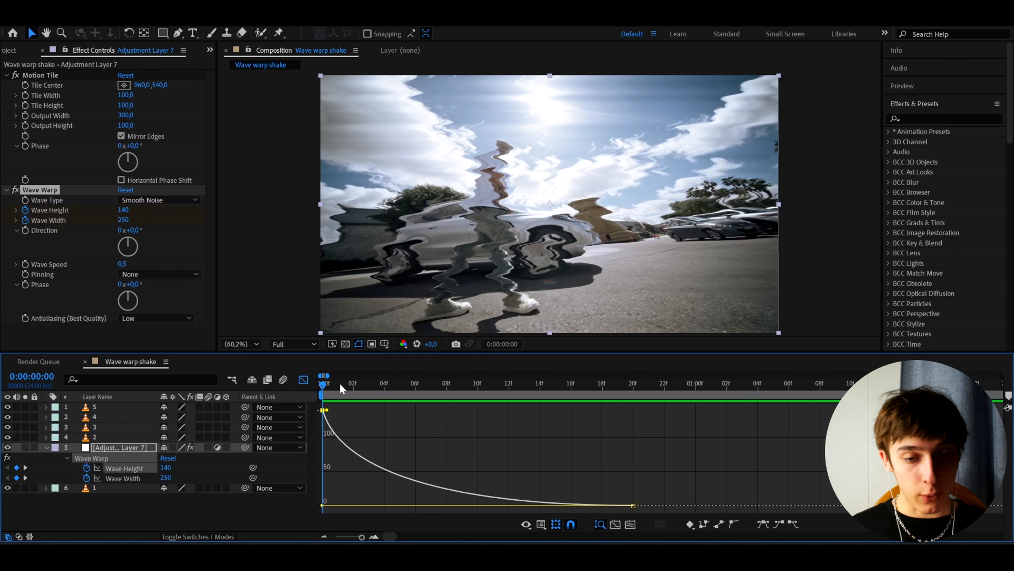
Rename the wave-effect adjustment layer as "wave warp" and add a new adjustment layer directly above clip 1.
left_click(304, 381)
type("uwave warp")
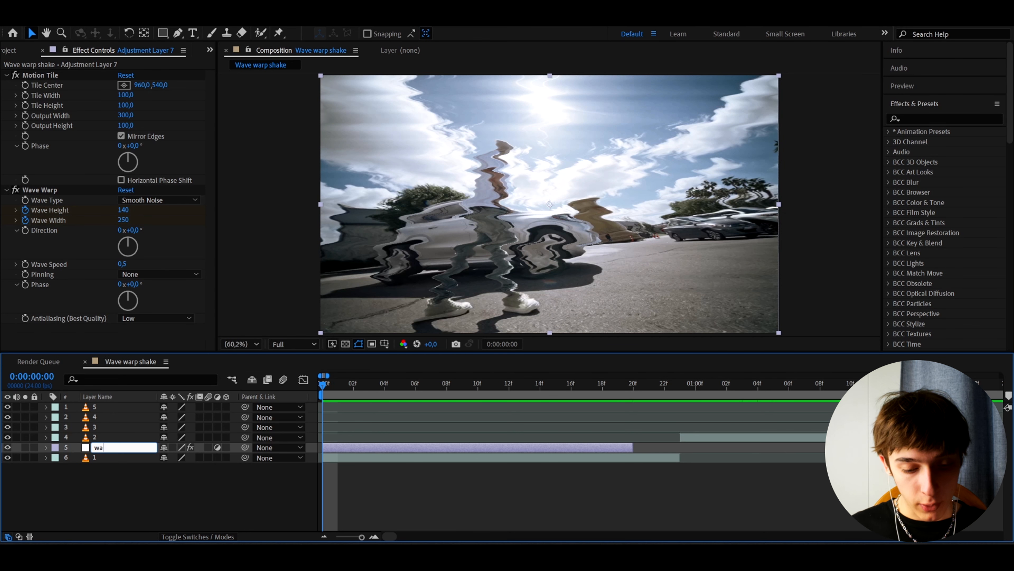
key("Return")
left_click(110, 455)
key("ctrl+alt+y")
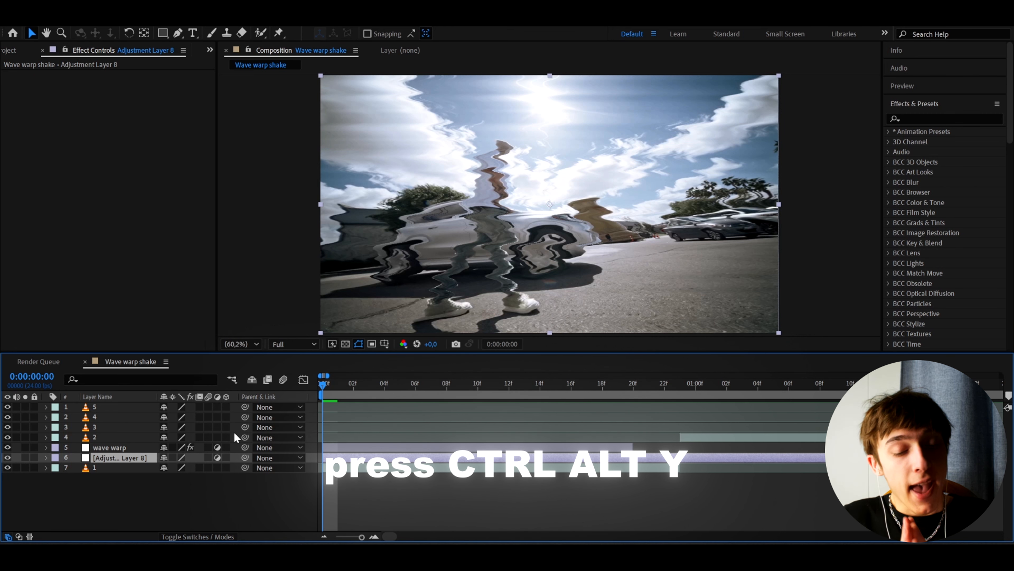
Apply S_DissolveShake to the new adjustment layer and keyframe Dissolve Percent at 35 on the first frame.
key("ctrl+space")
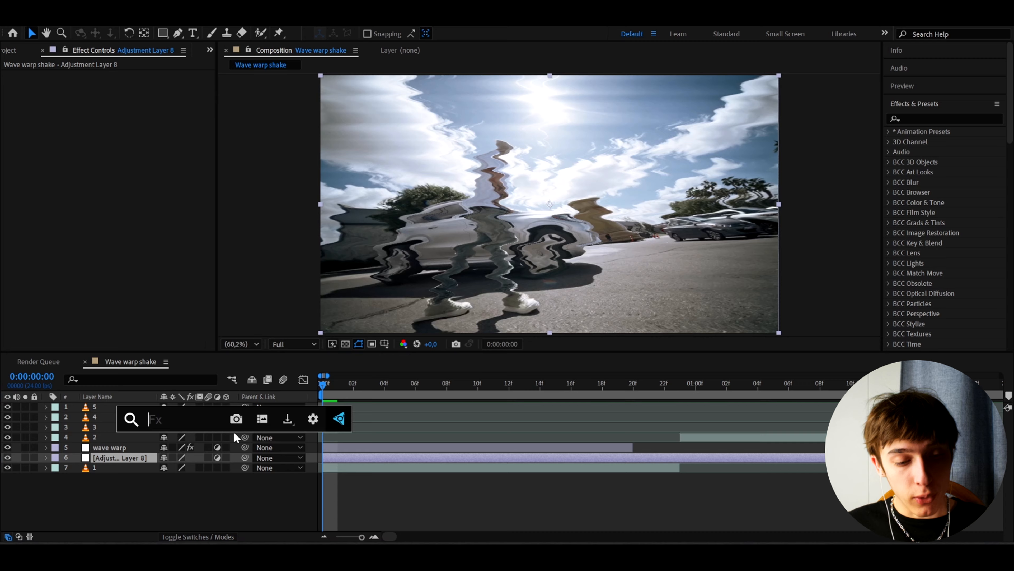
type("s_dissolvesh")
key("Return")
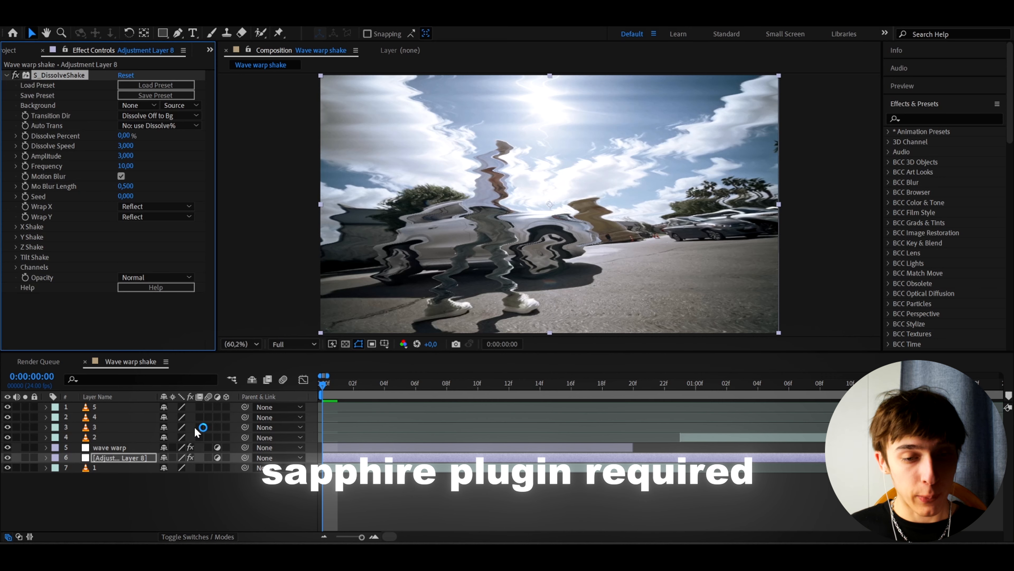
left_click(124, 136)
type("35")
left_click(25, 136)
At frame 20, add a Dissolve Percent keyframe with the value 0.
left_click(633, 382)
left_click(126, 136)
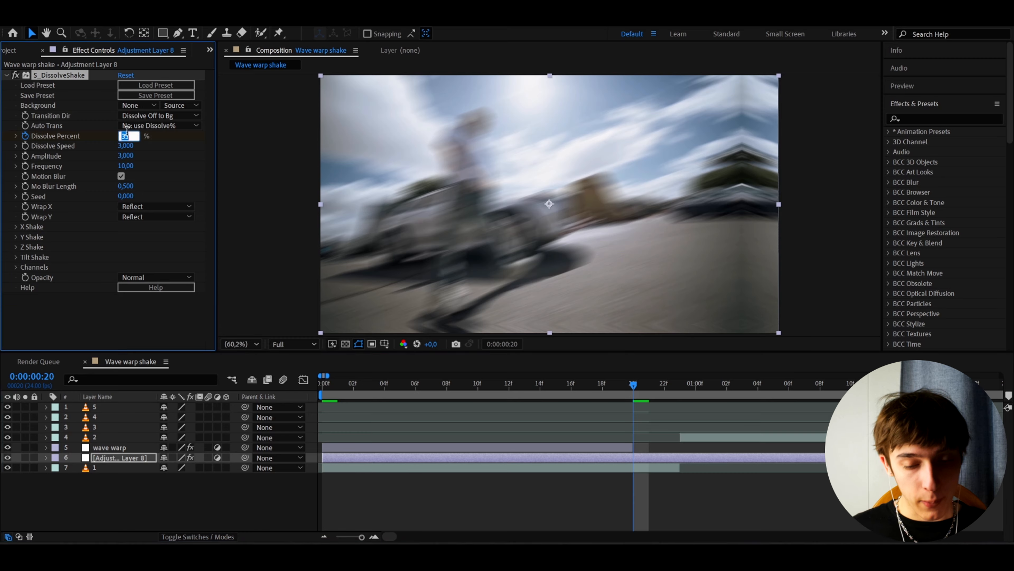
type("0")
key("Return")
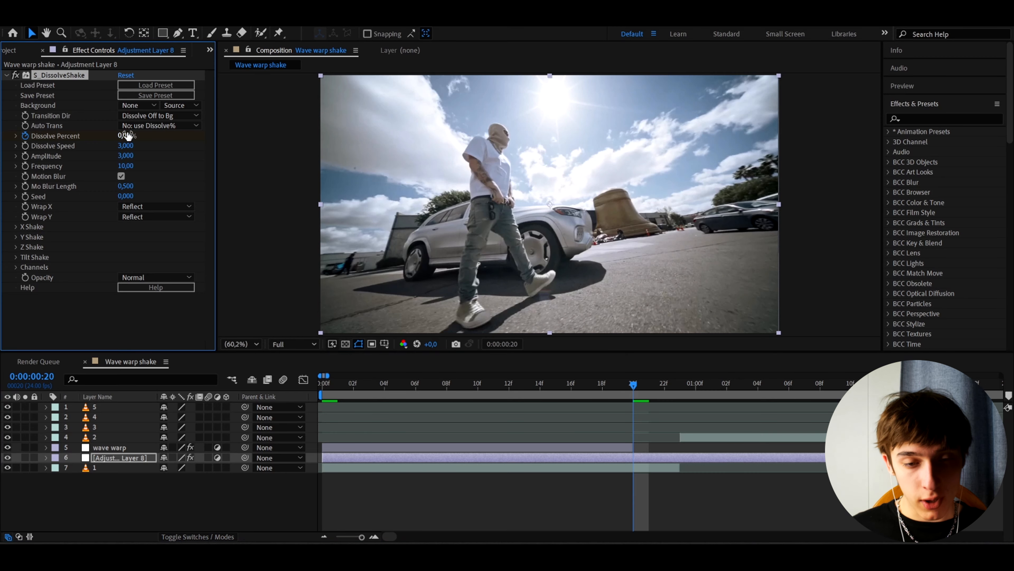
Return to the first frame, reveal the Dissolve Percent keyframes and apply Easy Ease to both.
left_click(324, 383)
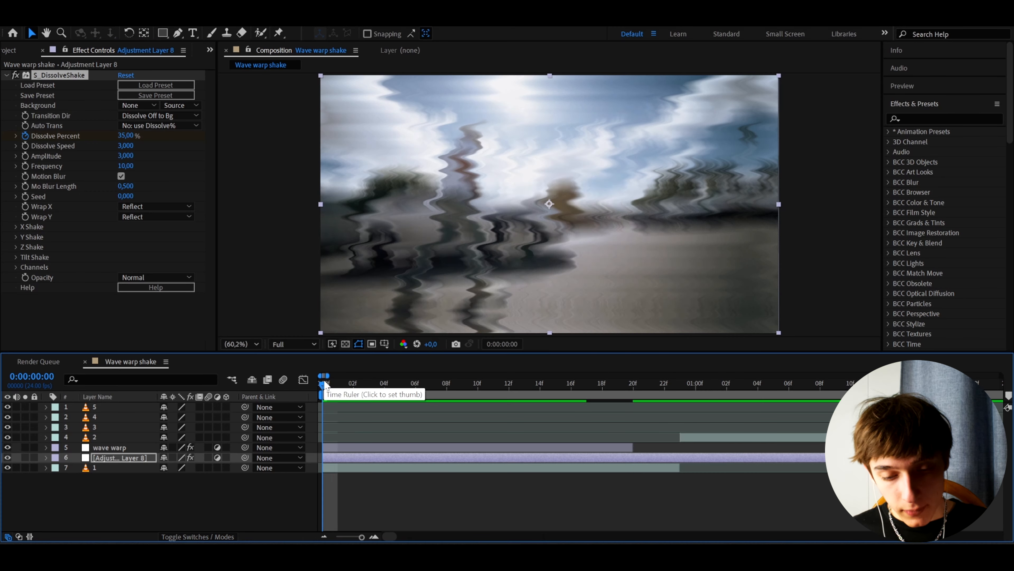
key("u")
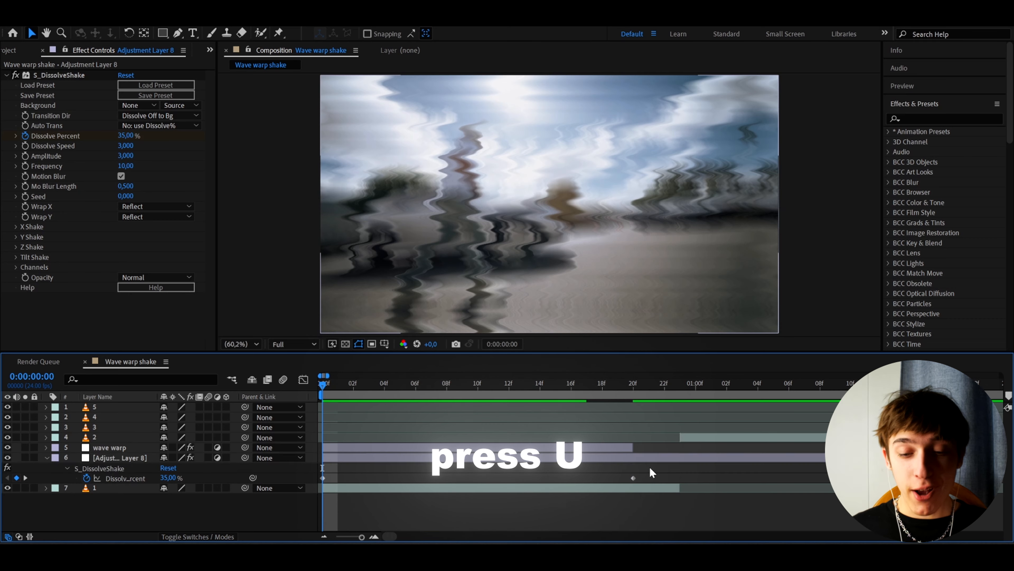
left_click_drag(649, 467, 307, 502)
key("F9")
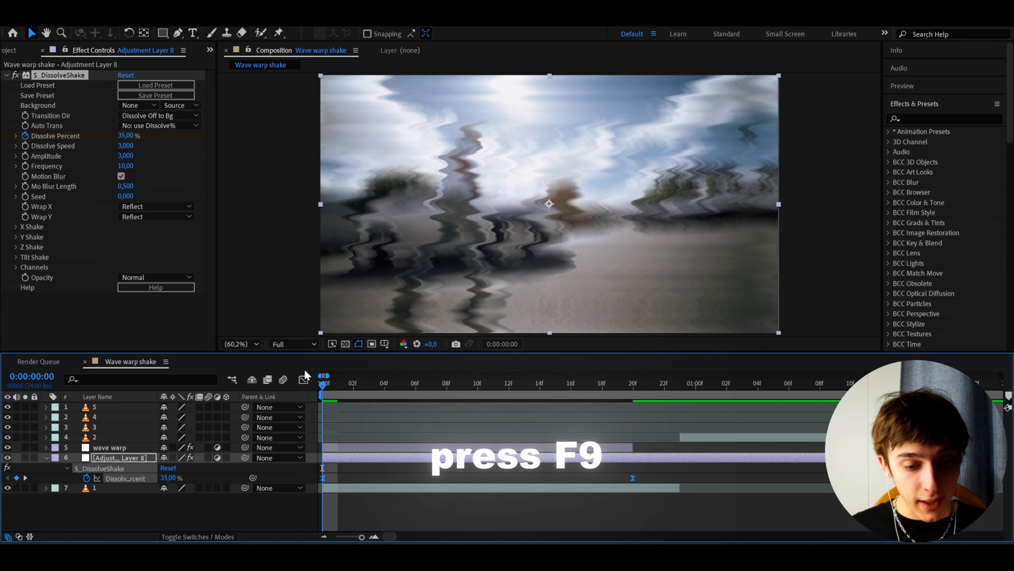
Reshape the Dissolve Percent graph into a steep initial drop with a long ease-out ending at frame 20.
left_click(303, 380)
left_click(322, 410)
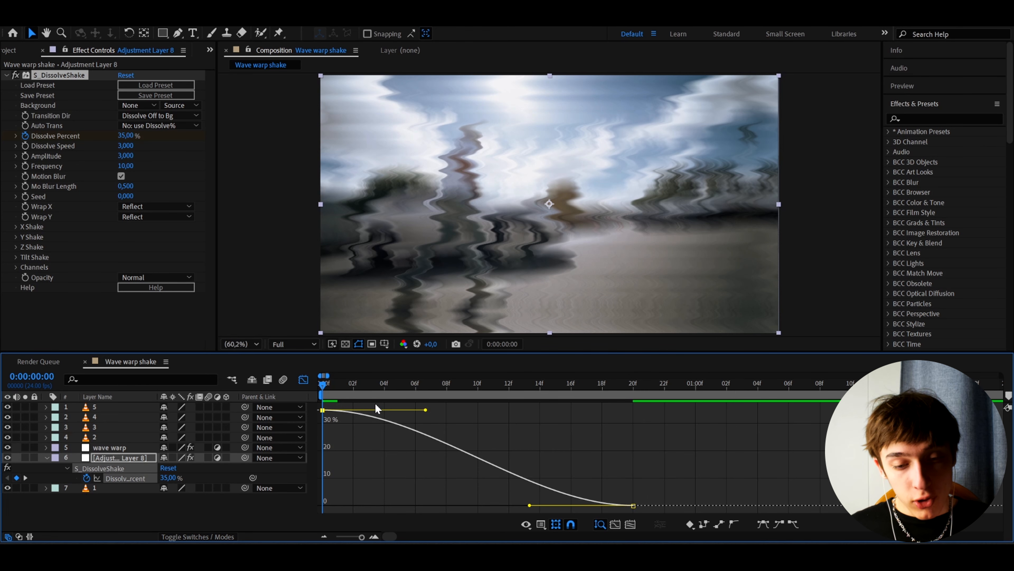
left_click_drag(426, 412, 347, 460)
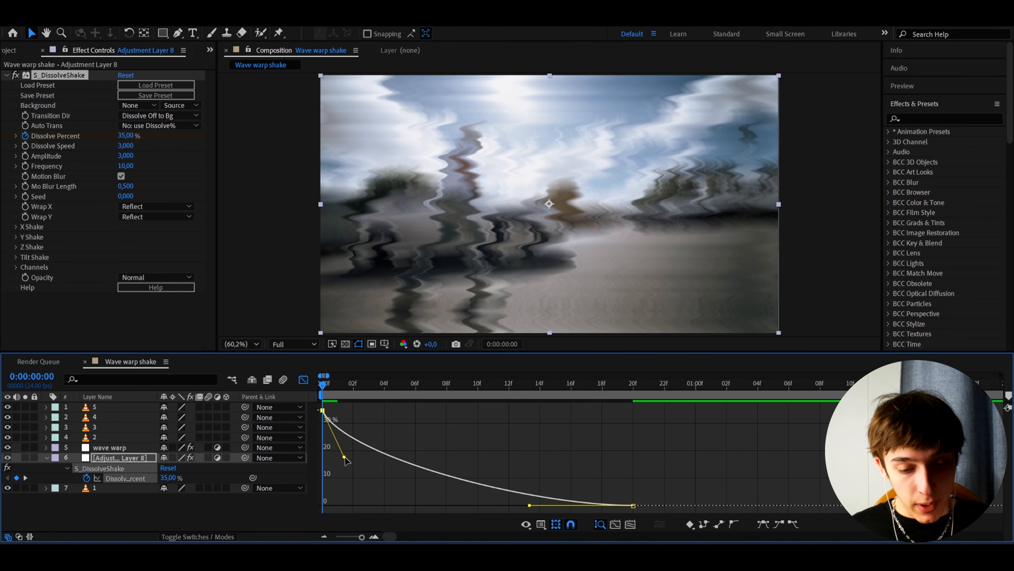
left_click_drag(529, 506, 339, 504)
left_click(303, 379)
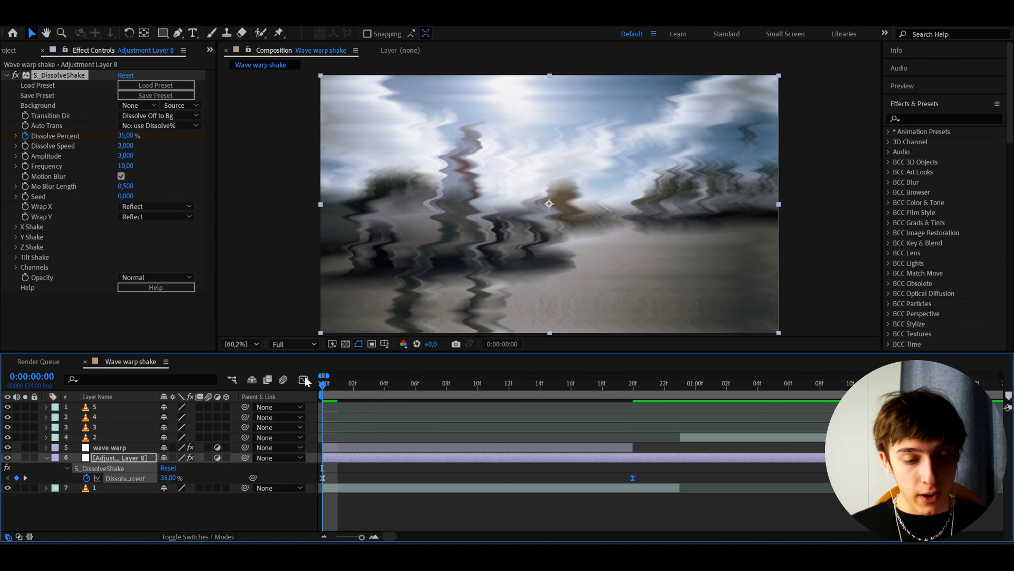
Preview the dissolve shake, then delete the S_DissolveShake effect from the adjustment layer above clip 1.
key("space")
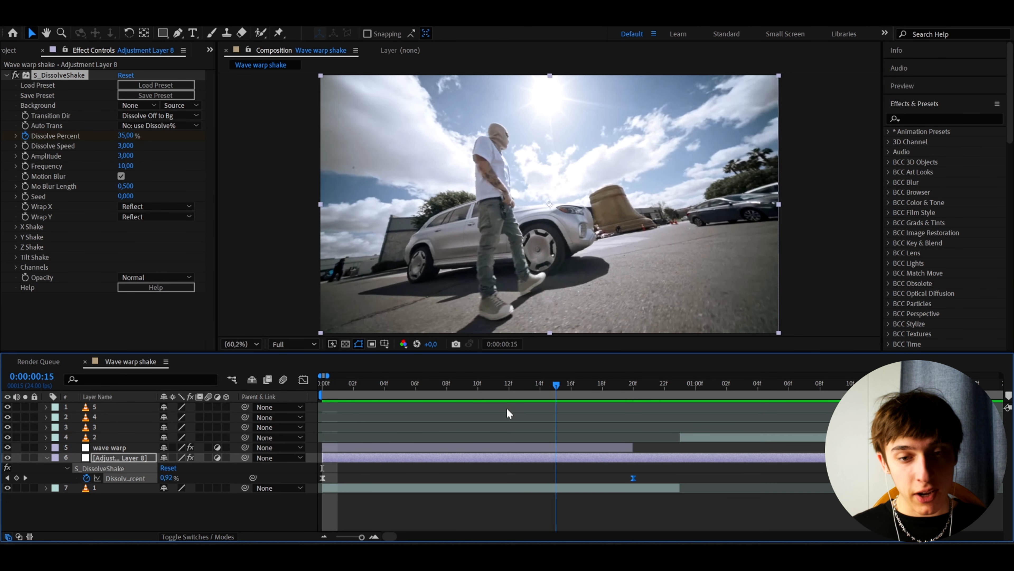
key("space")
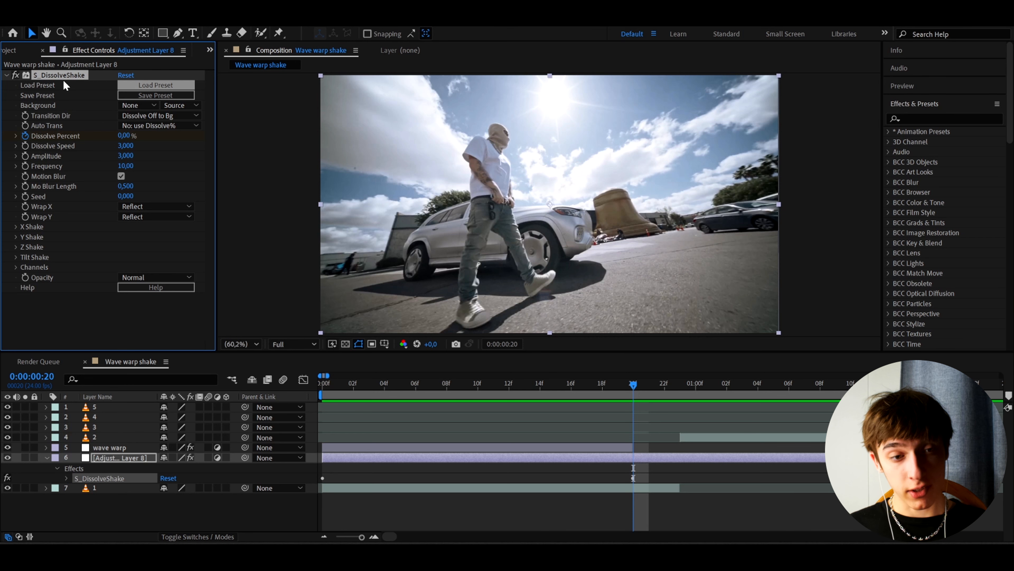
key("Delete")
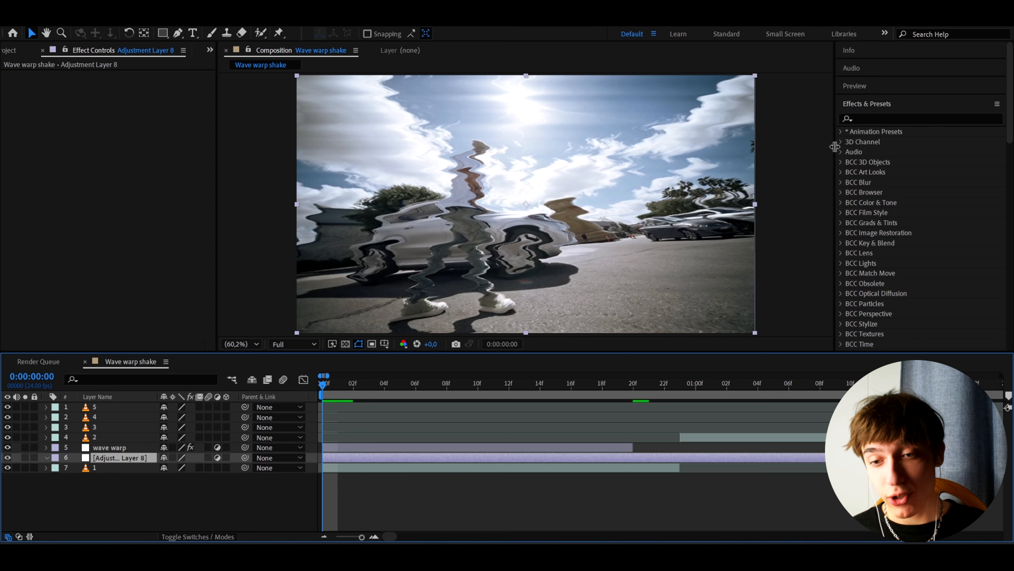
Apply the Flash Shake preset from the user Impact Presets folder to the adjustment layer above clip 1.
left_click(839, 131)
left_click(851, 152)
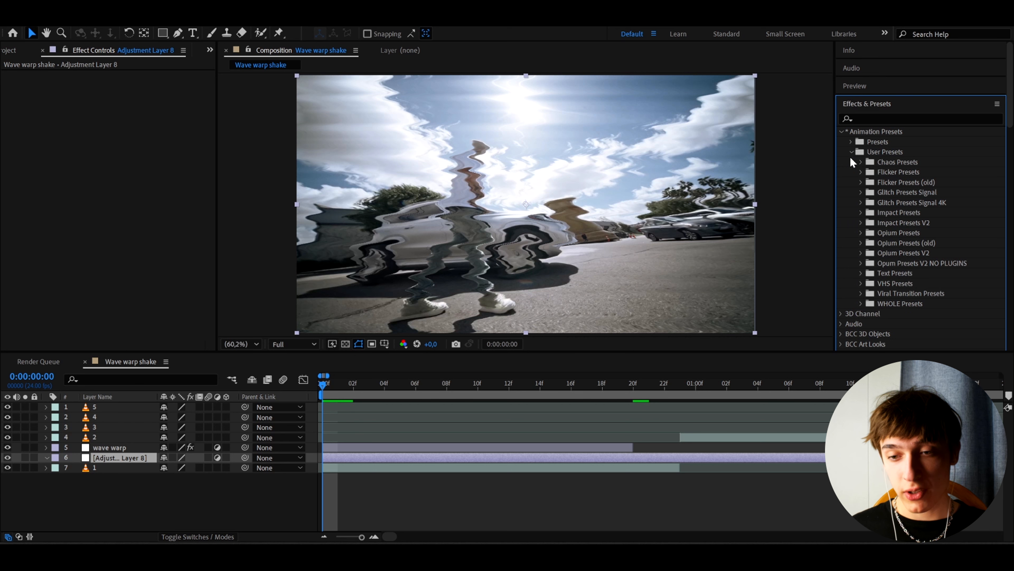
left_click(860, 213)
scroll(873, 252, "down", 3)
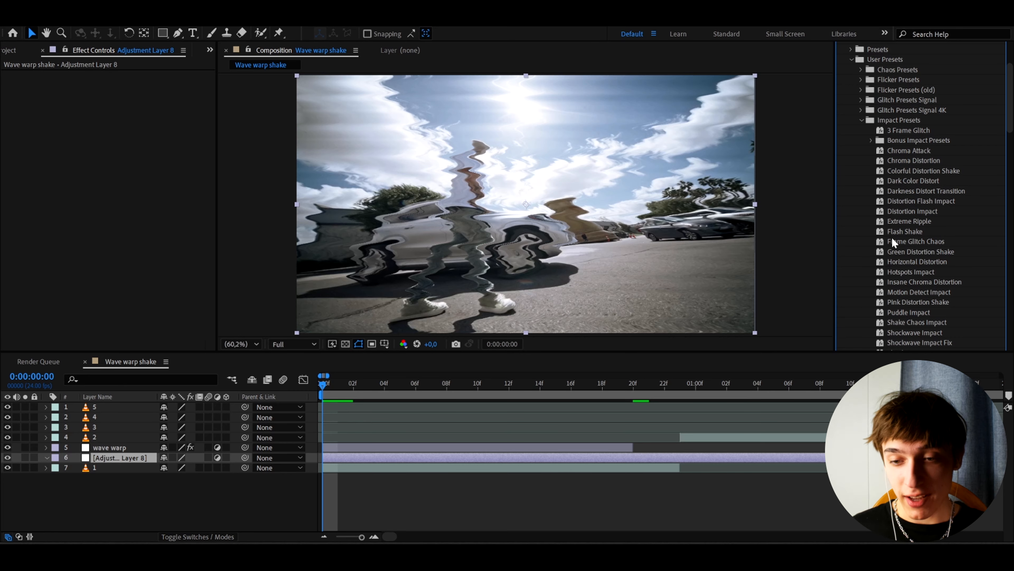
left_click_drag(905, 231, 489, 460)
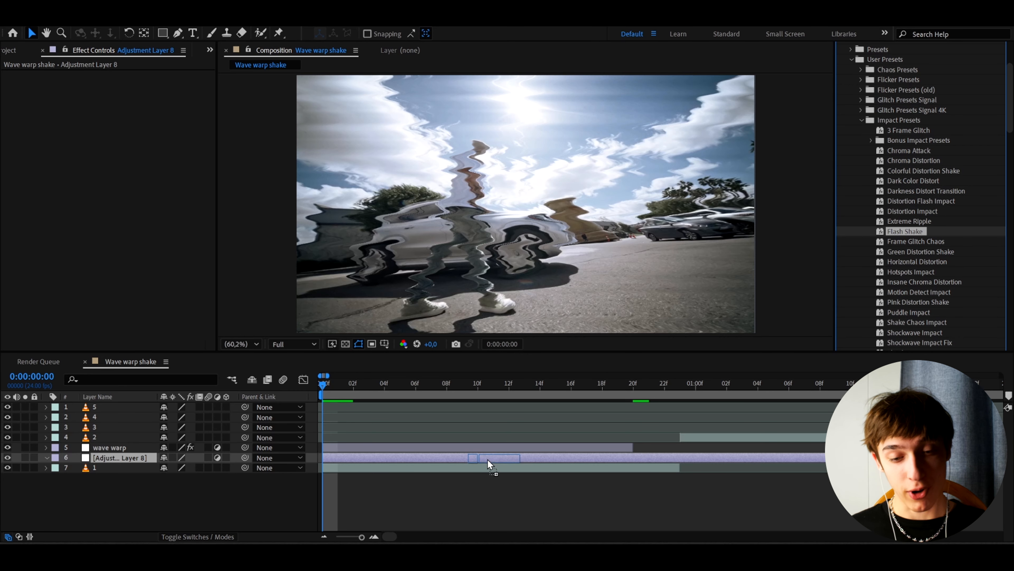
left_click_drag(489, 460, 489, 461)
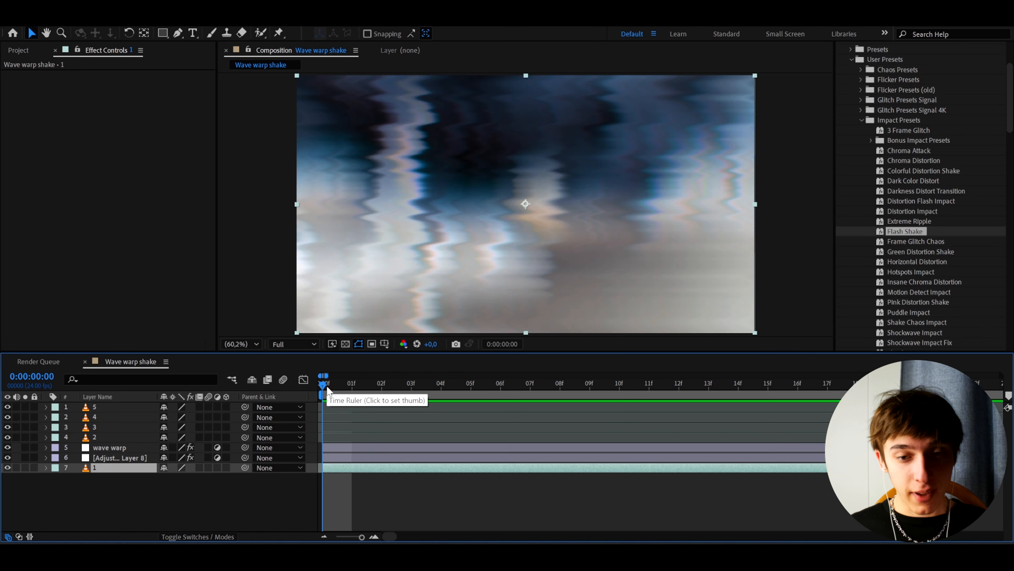
Preview the combined wave warp and flash shake on clip 1, ending at frame 5.
key("space")
key("space")
key("space")
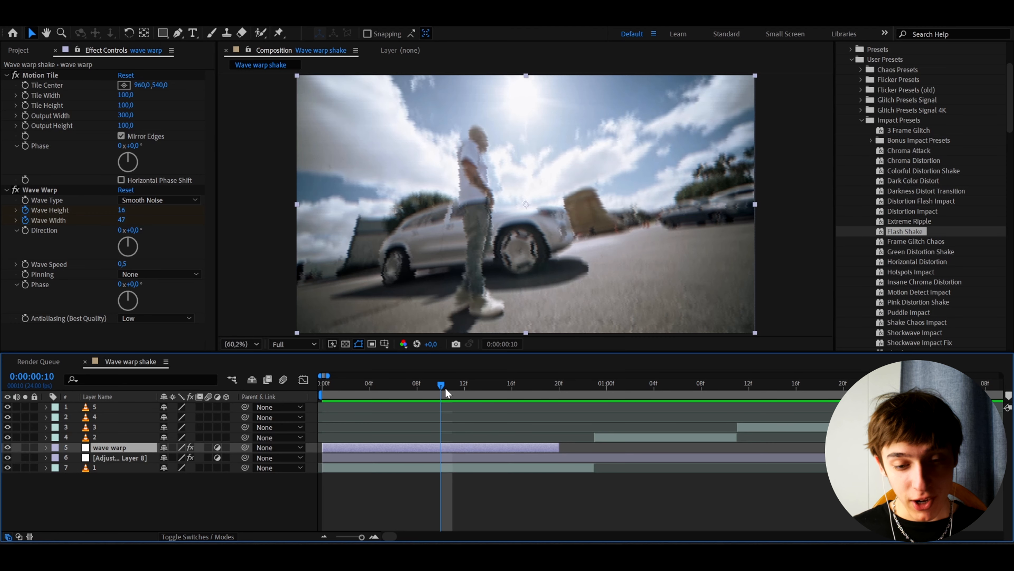
left_click_drag(445, 386, 383, 431)
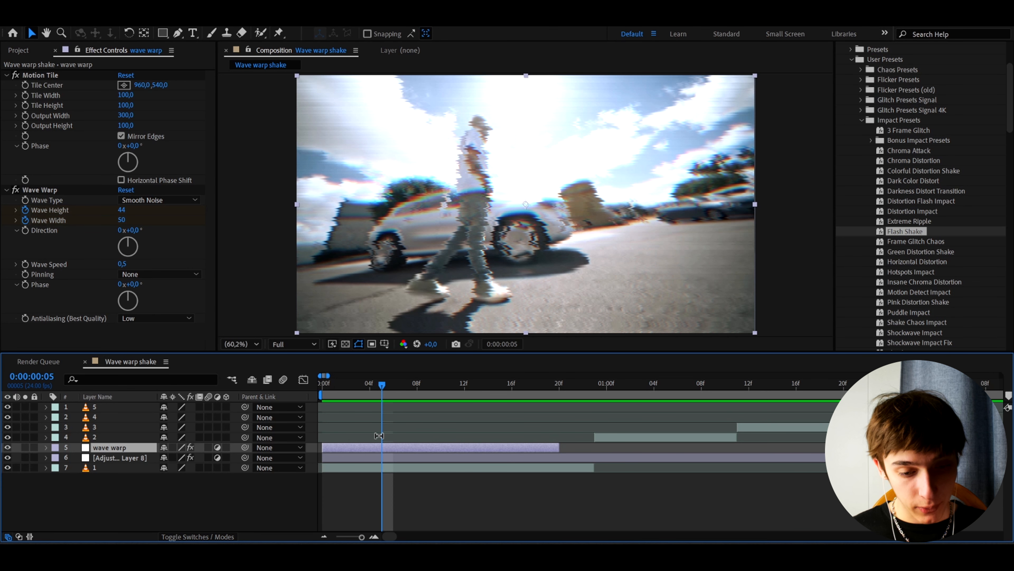
Duplicate the wave warp layer, place the copy above clip 2 and shift it to start with that clip at frame 23.
key("ctrl+d")
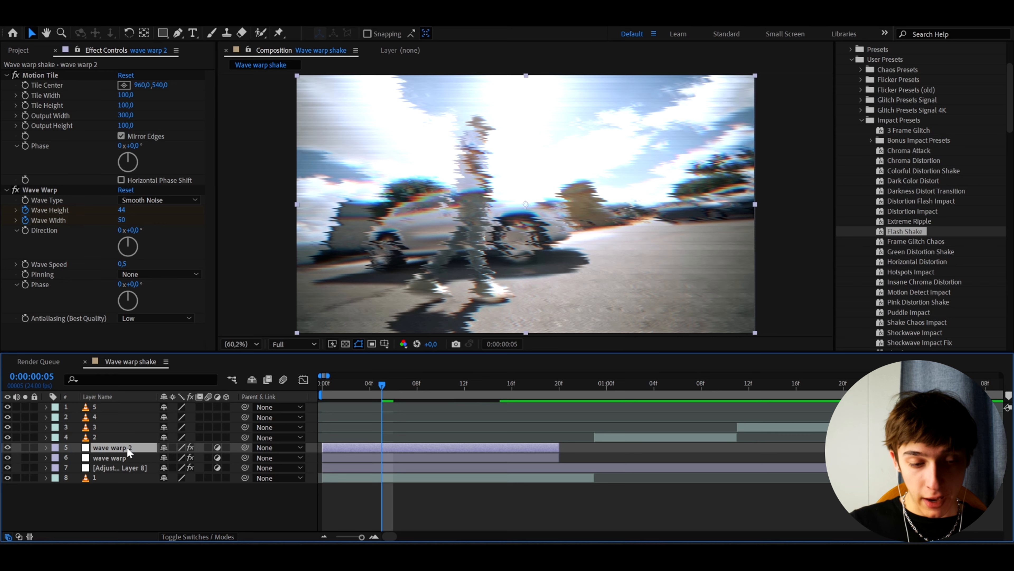
left_click_drag(127, 447, 152, 428)
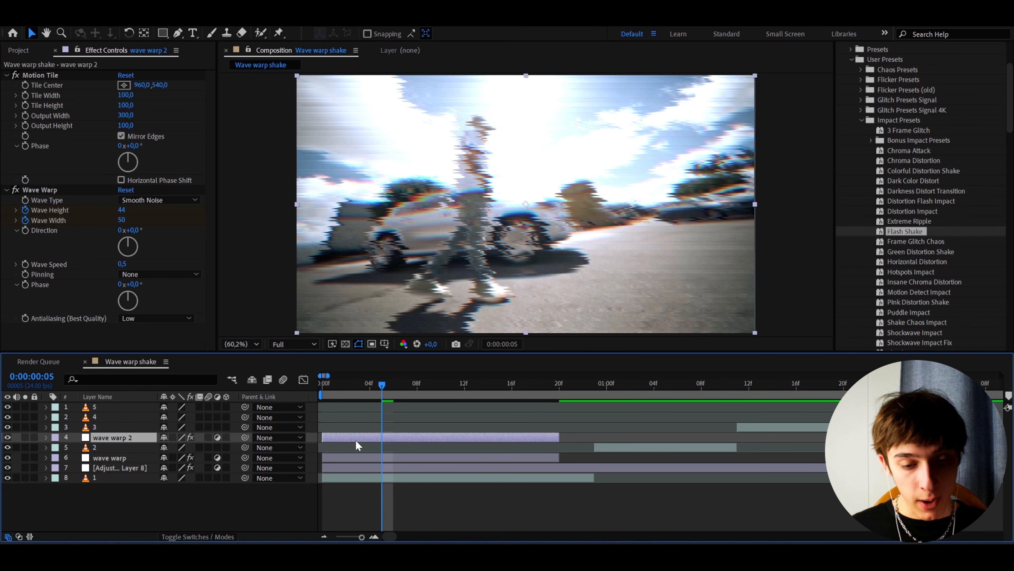
left_click_drag(356, 440, 622, 440)
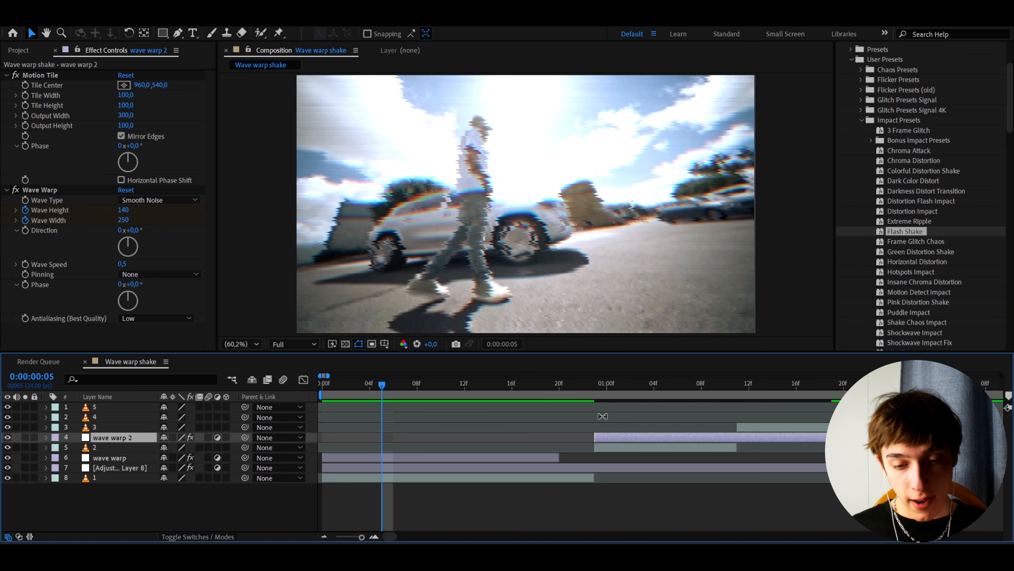
Add an adjustment layer with the Chroma Distortion preset above clip 2 at the clip's first frame, and preview it.
left_click(596, 385)
left_click(605, 449)
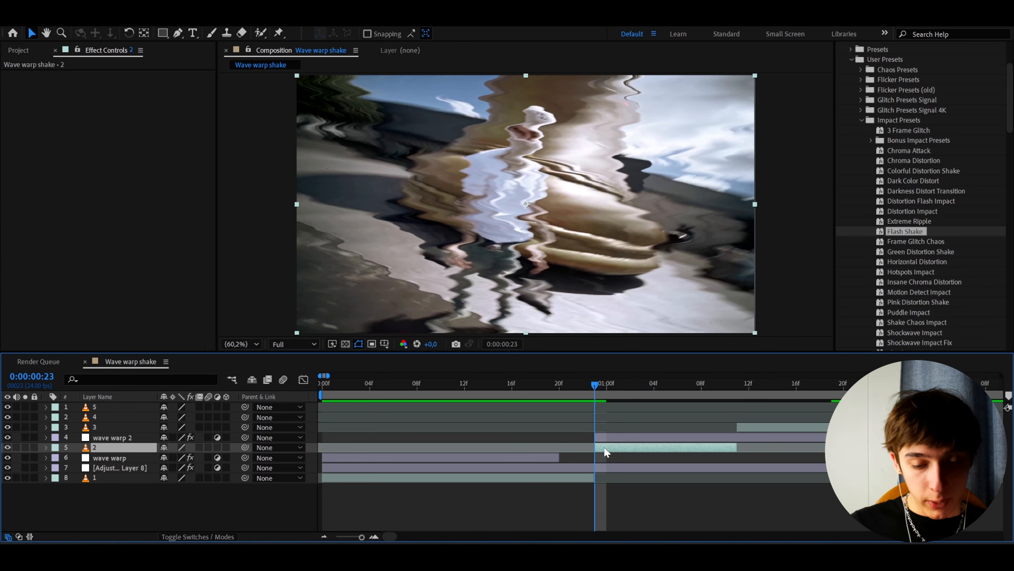
key("ctrl+alt+y")
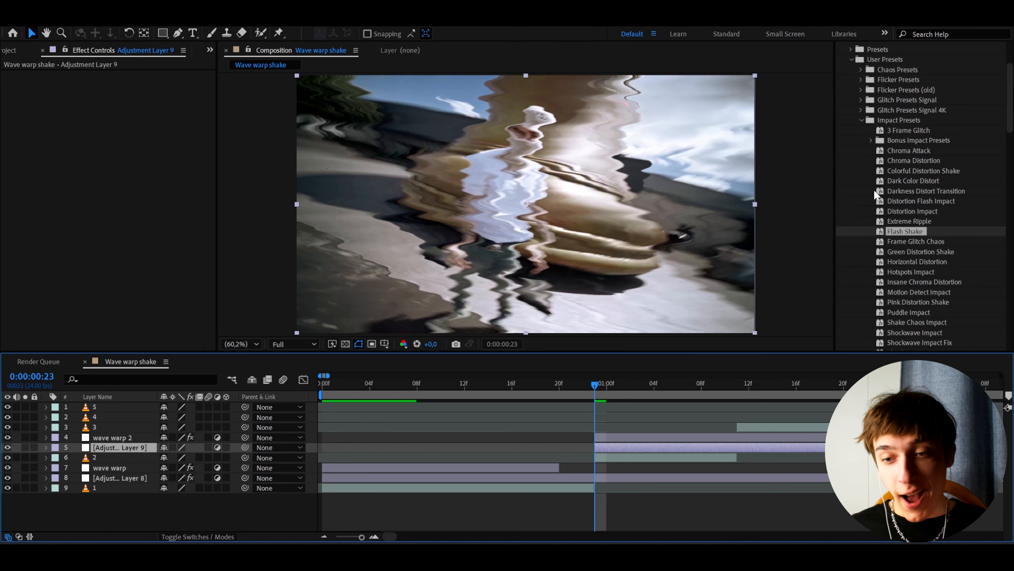
left_click_drag(903, 160, 629, 451)
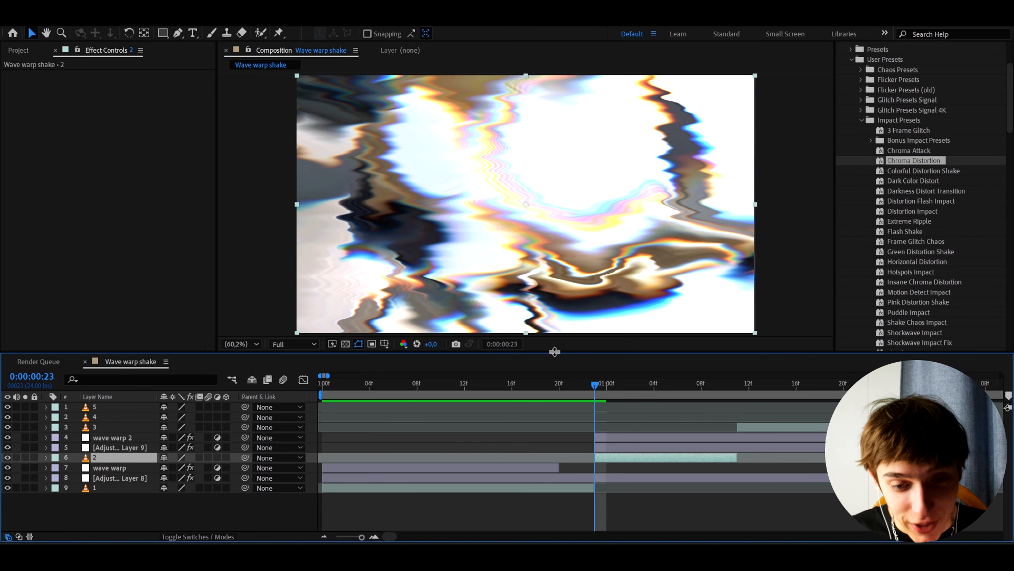
key("space")
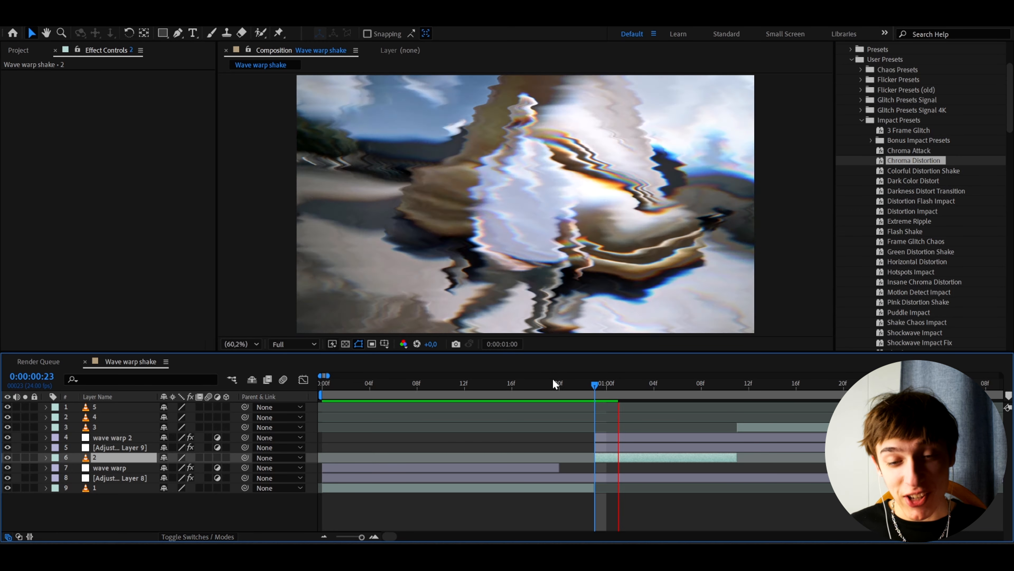
key("space")
Duplicate the wave warp 2 layer and move the copy above clip 3, starting at 0:00:01:11.
left_click(737, 383)
left_click(637, 437)
key("ctrl+d")
left_click_drag(638, 437, 766, 426)
Add an adjustment layer directly above clip 3 and apply the Distortion Flash Impact preset to it.
left_click(767, 437)
key("ctrl+alt+y")
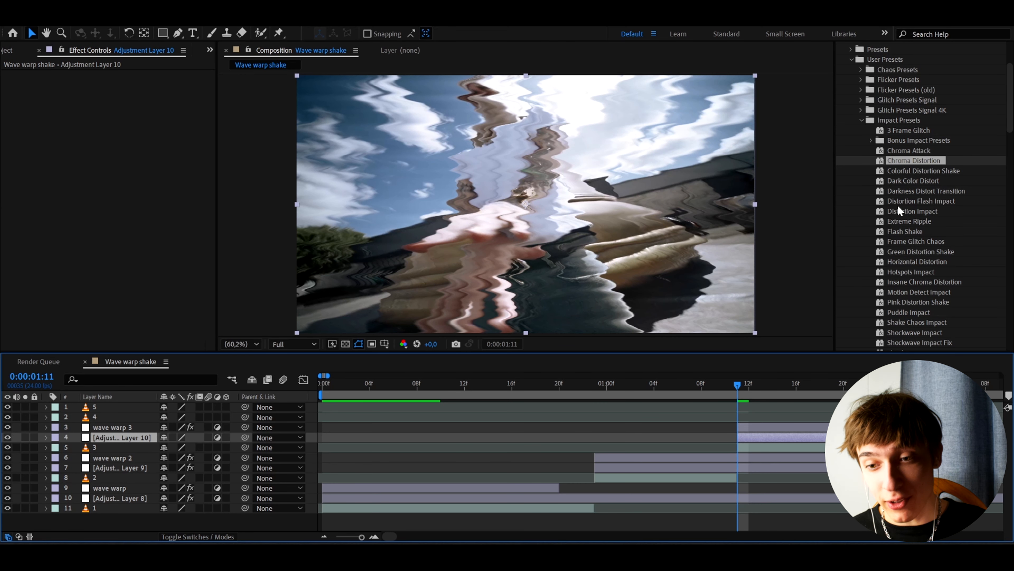
left_click_drag(897, 201, 749, 420)
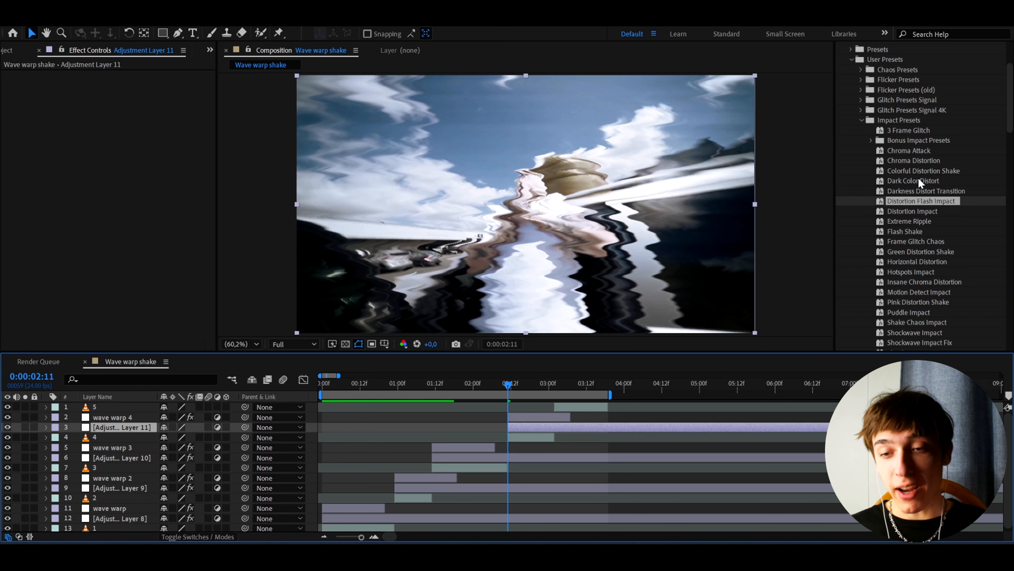
Open the Impact Presets V2 folder to choose a preset for the adjustment layer above clip 4.
scroll(918, 179, "down", 5)
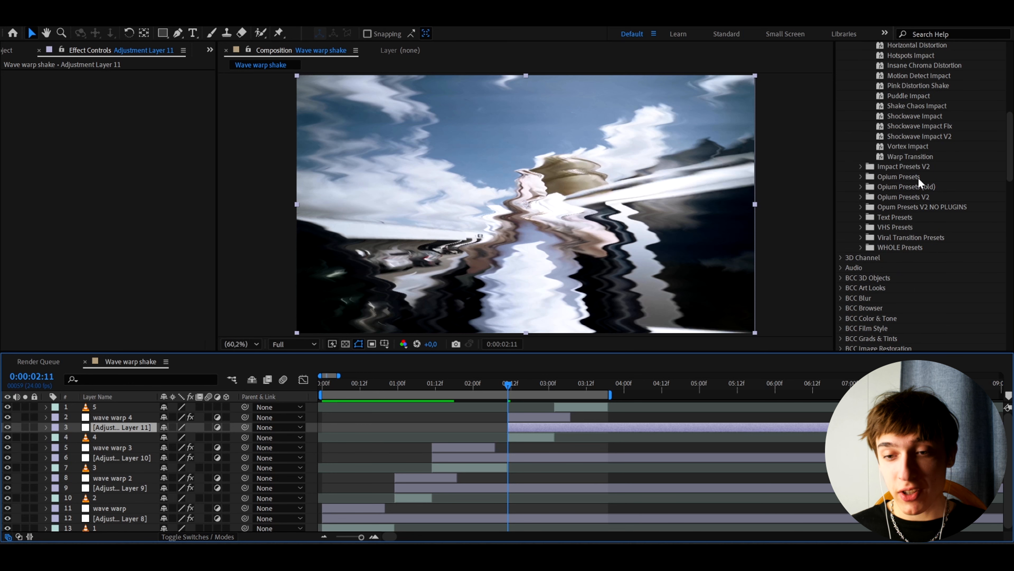
left_click(859, 167)
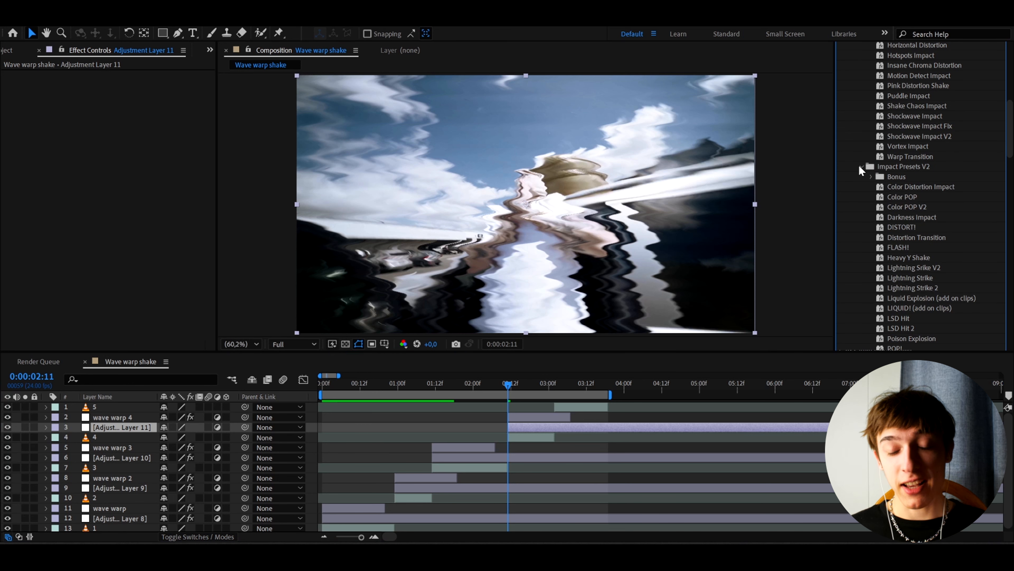